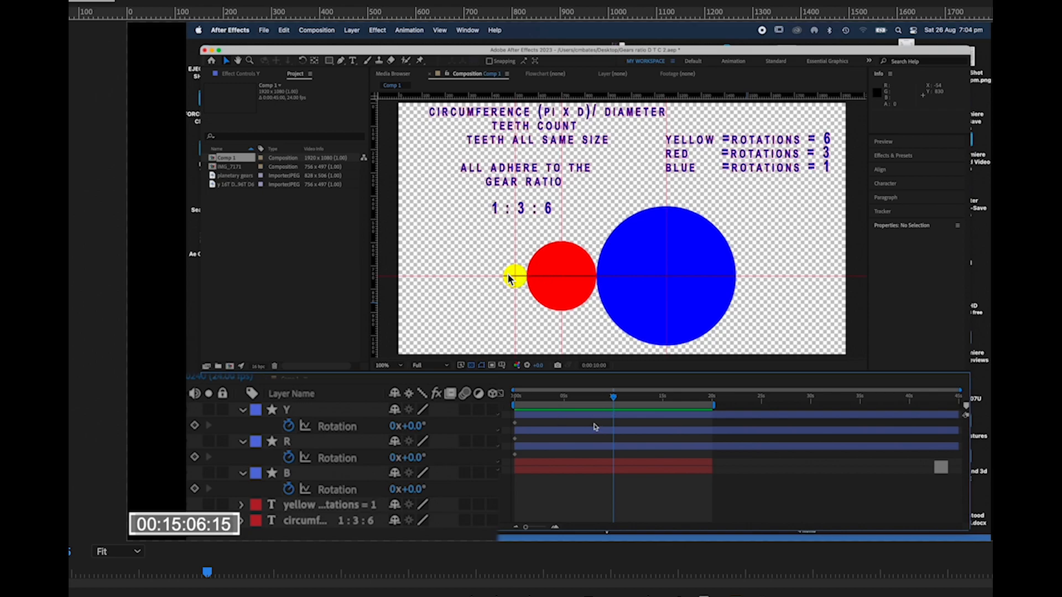
Set the rotation values of the yellow, red and blue gear layers to 6, 3 and 1 revolutions.
{"action": "left_click", "coordinate": [393, 427]}
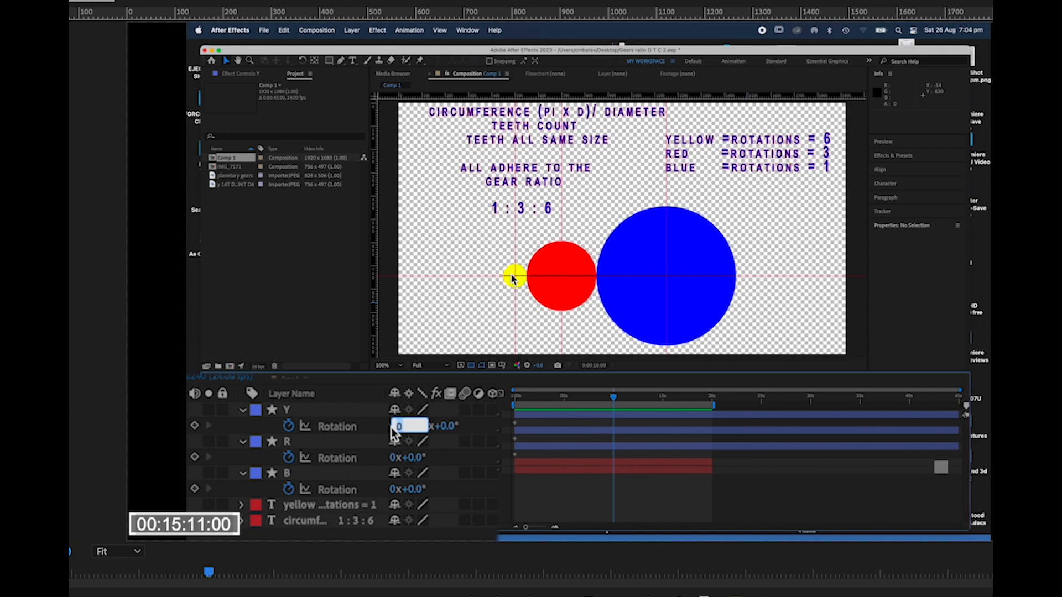
{"action": "type", "text": "6"}
{"action": "key", "text": "Tab"}
{"action": "type", "text": "3"}
{"action": "key", "text": "Tab"}
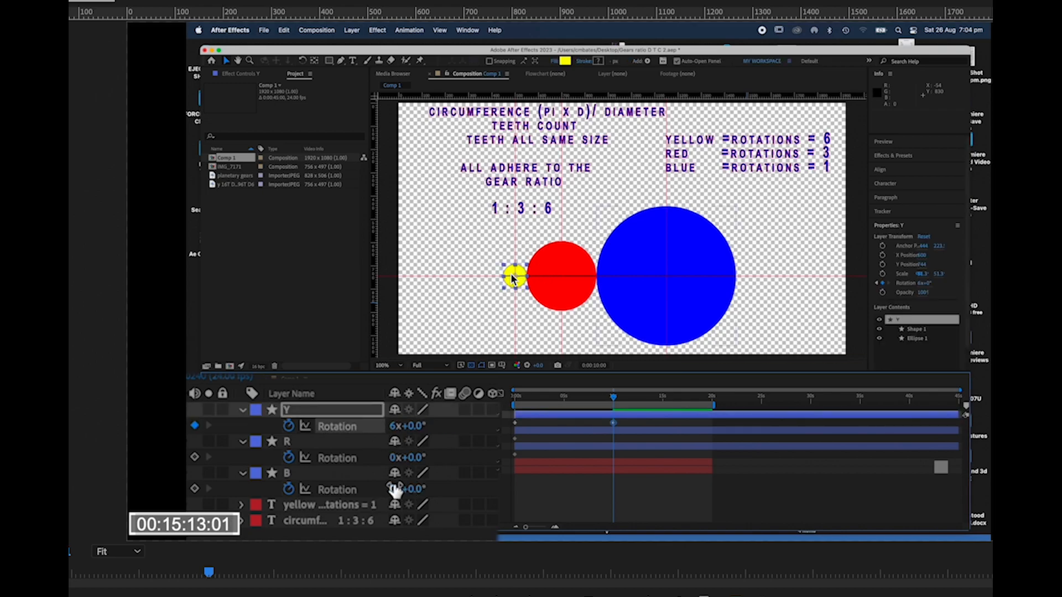
{"action": "type", "text": "1"}
{"action": "key", "text": "Return"}
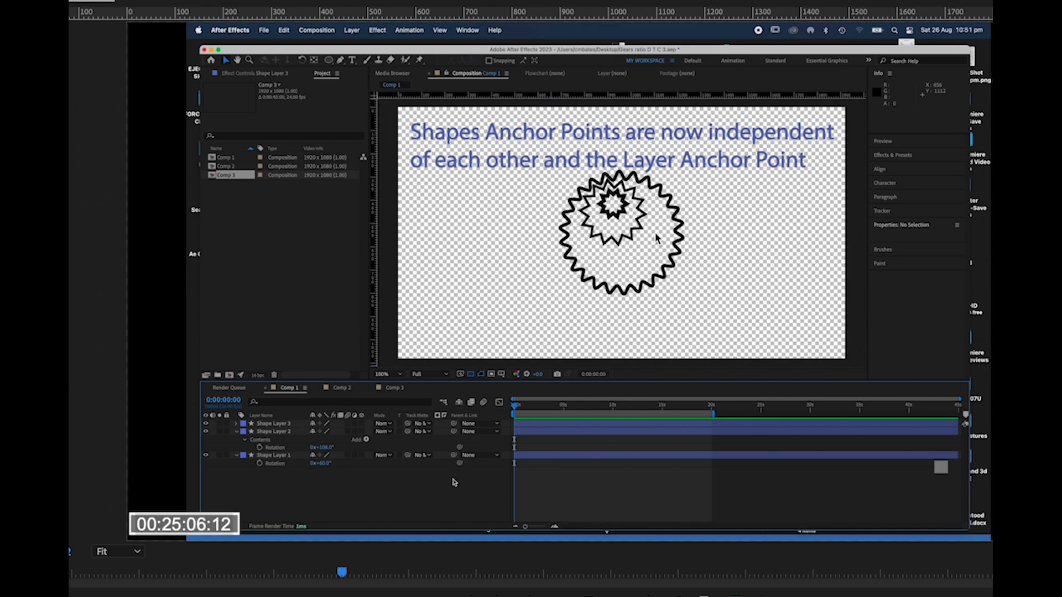
Reveal Rotation on all three shape layers and add a rotation keyframe to each at the start of the timeline.
{"action": "left_click", "coordinate": [236, 431]}
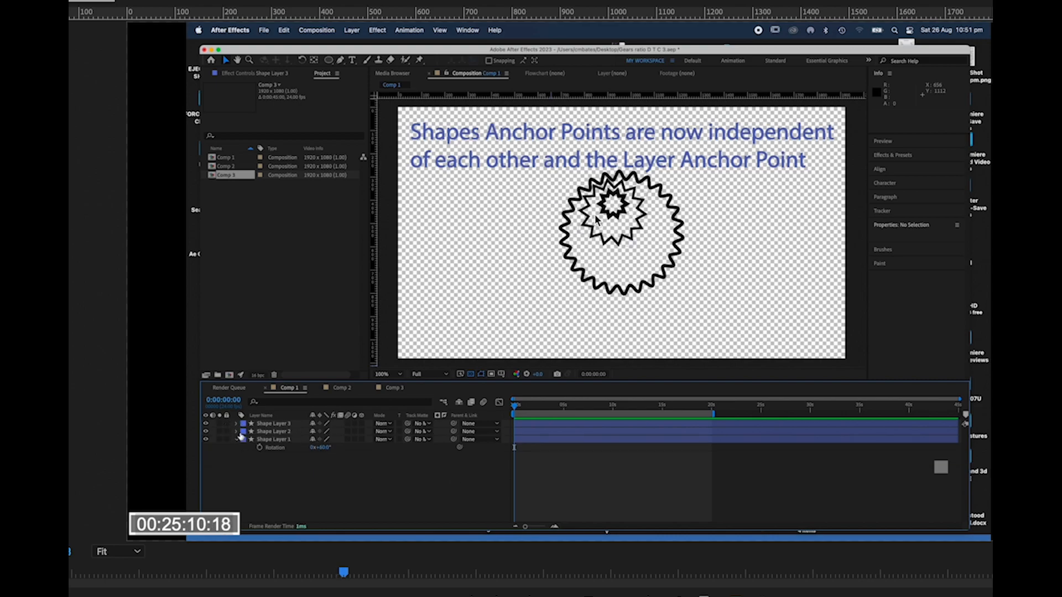
{"action": "left_click_drag", "start_coordinate": [255, 465], "coordinate": [310, 415]}
{"action": "key", "text": "r"}
{"action": "left_click", "coordinate": [286, 474]}
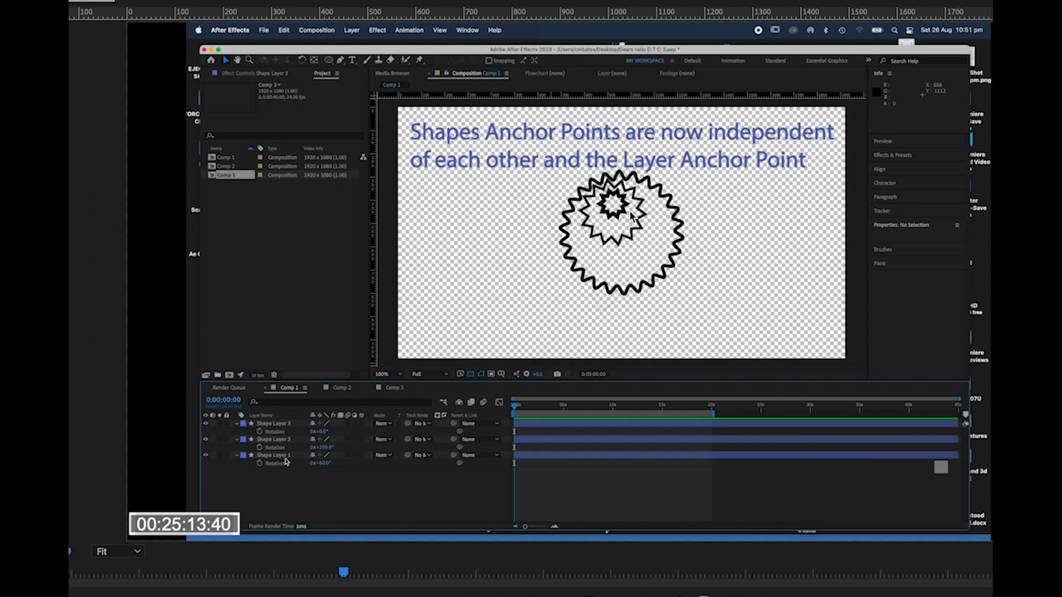
{"action": "left_click", "coordinate": [260, 464]}
{"action": "left_click", "coordinate": [260, 448]}
{"action": "left_click", "coordinate": [260, 431]}
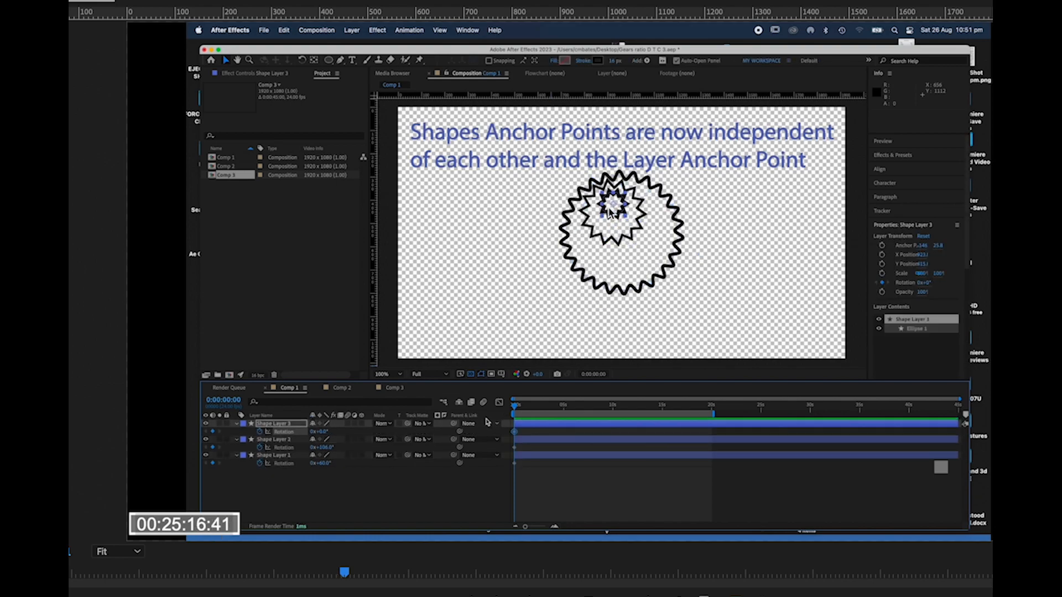
{"action": "left_click_drag", "start_coordinate": [516, 408], "coordinate": [605, 413]}
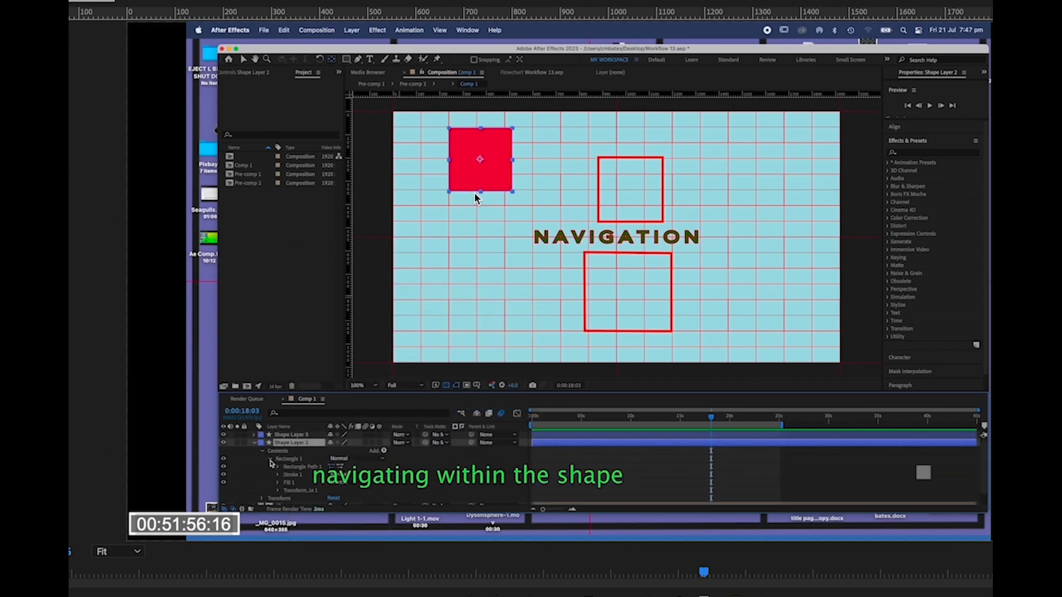
{"action": "left_click_drag", "start_coordinate": [335, 453], "coordinate": [288, 456]}
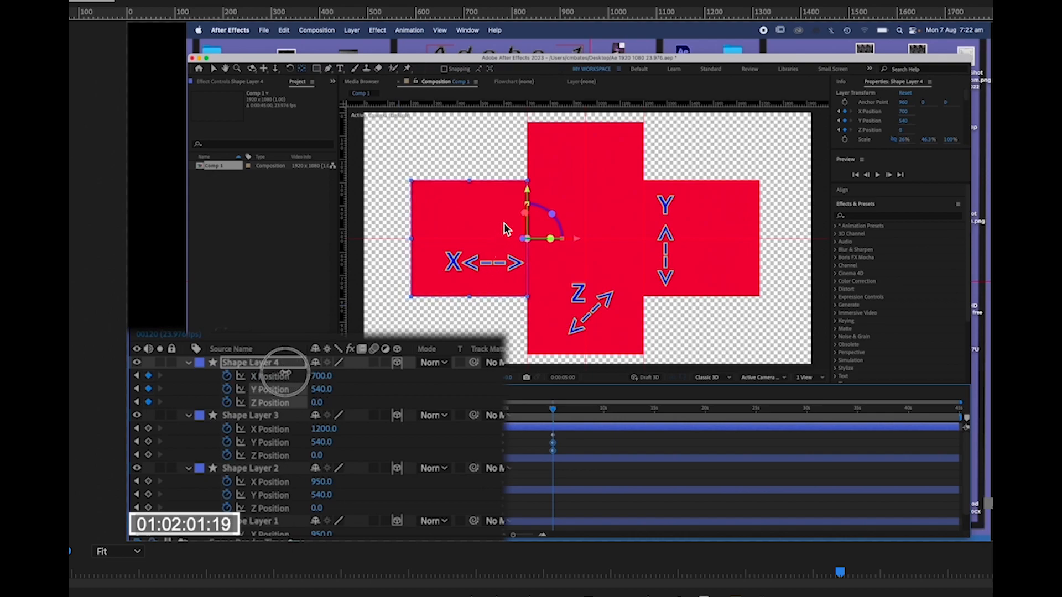
Set Shape Layer 4's Z Position to 0.
{"action": "left_click", "coordinate": [321, 402]}
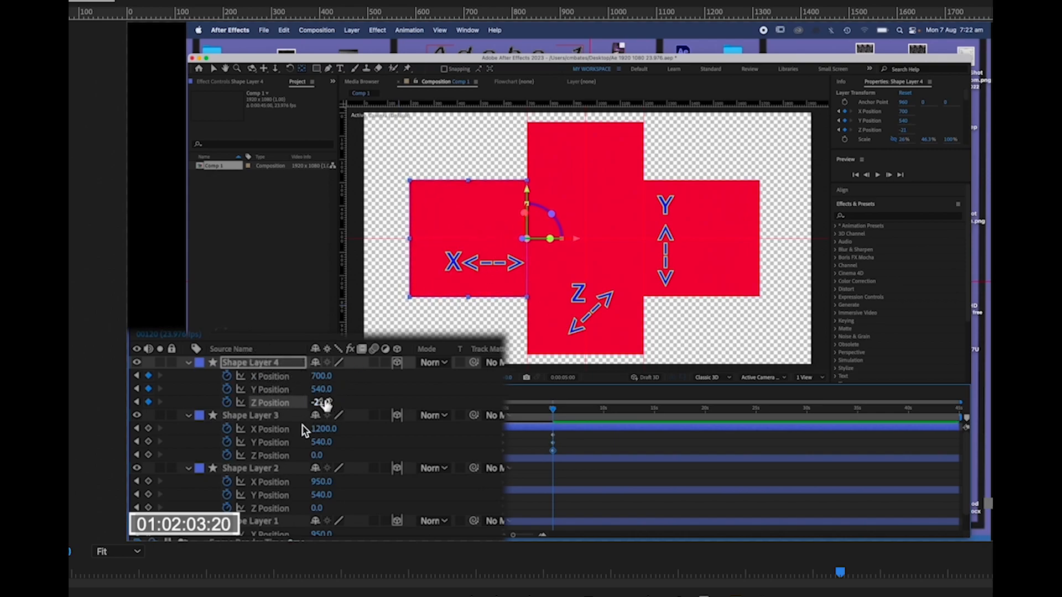
{"action": "type", "text": "0"}
{"action": "key", "text": "Return"}
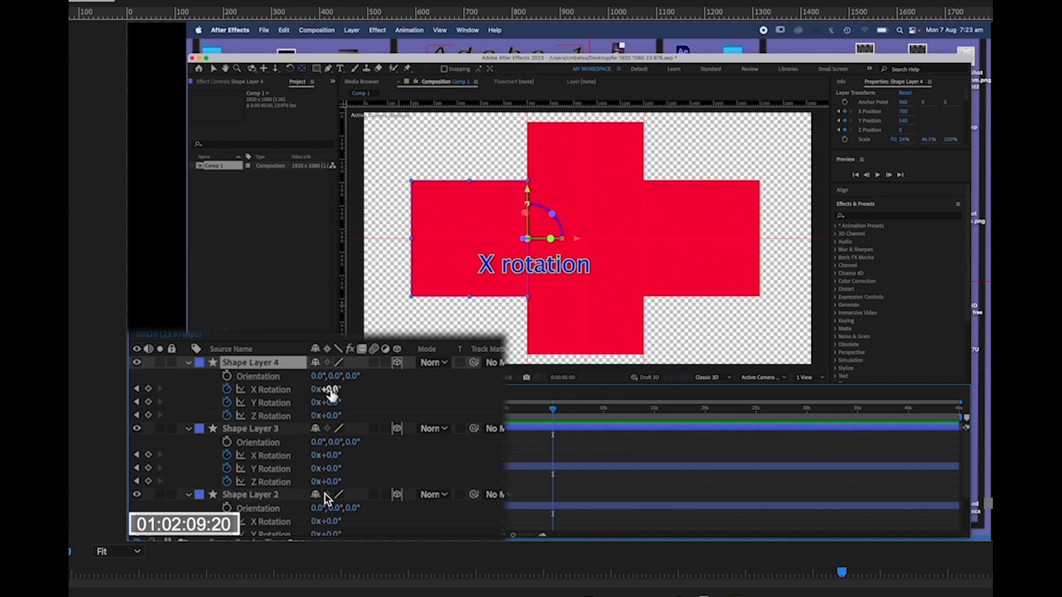
{"action": "mouse_move", "coordinate": [331, 391]}
{"action": "left_mouse_down"}
{"action": "mouse_move", "coordinate": [416, 382]}
{"action": "mouse_move", "coordinate": [449, 365]}
{"action": "mouse_move", "coordinate": [367, 387]}
{"action": "mouse_move", "coordinate": [332, 381]}
{"action": "left_mouse_up"}
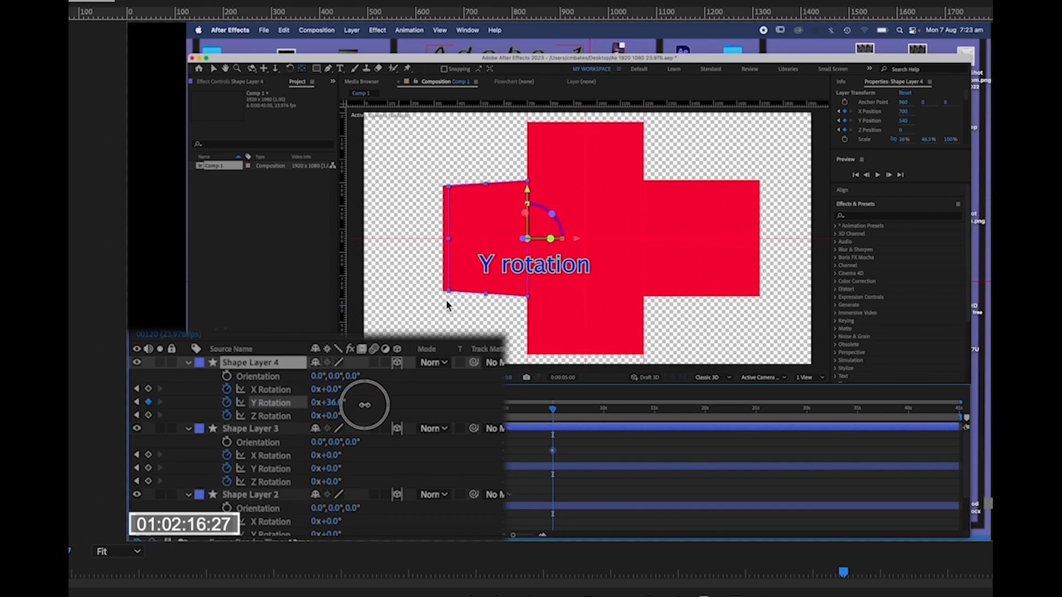
Scrub Shape Layer 4's X Rotation and undo the change.
{"action": "mouse_move", "coordinate": [355, 402]}
{"action": "left_mouse_down"}
{"action": "mouse_move", "coordinate": [386, 402]}
{"action": "mouse_move", "coordinate": [267, 403]}
{"action": "mouse_move", "coordinate": [314, 402]}
{"action": "mouse_move", "coordinate": [355, 419]}
{"action": "left_mouse_up"}
{"action": "key", "text": "super+z"}
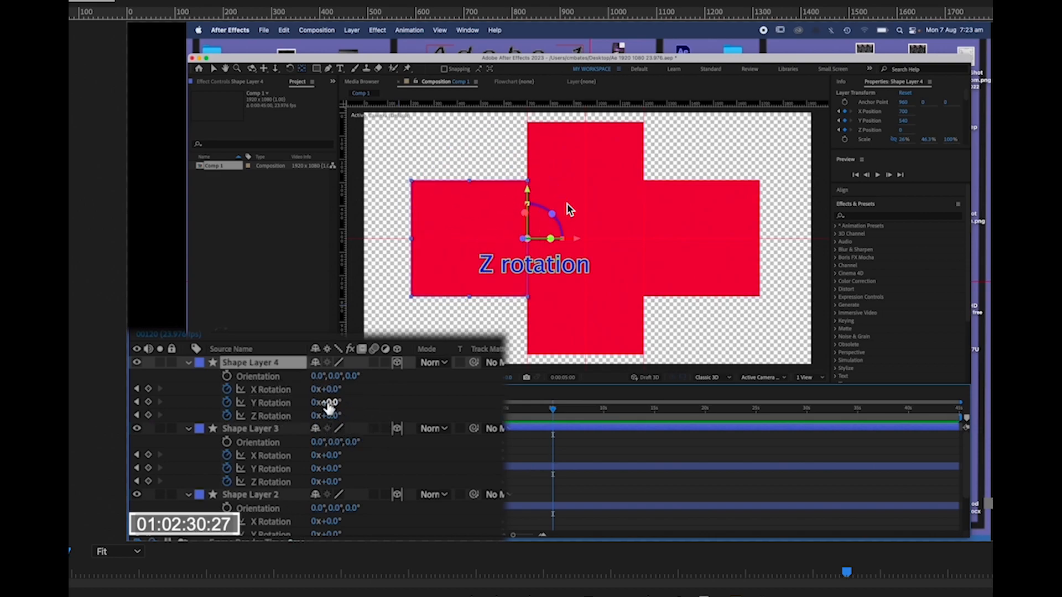
Rotate Shape Layer 3 70° around the Y axis to fold its panel.
{"action": "left_click", "coordinate": [329, 404]}
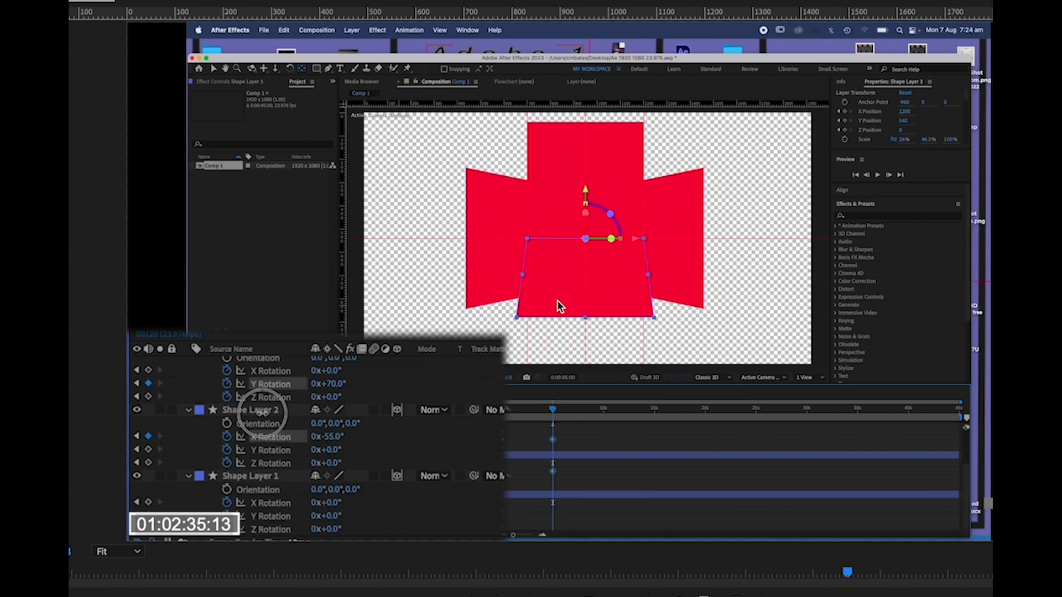
{"action": "left_click_drag", "start_coordinate": [262, 414], "coordinate": [230, 426]}
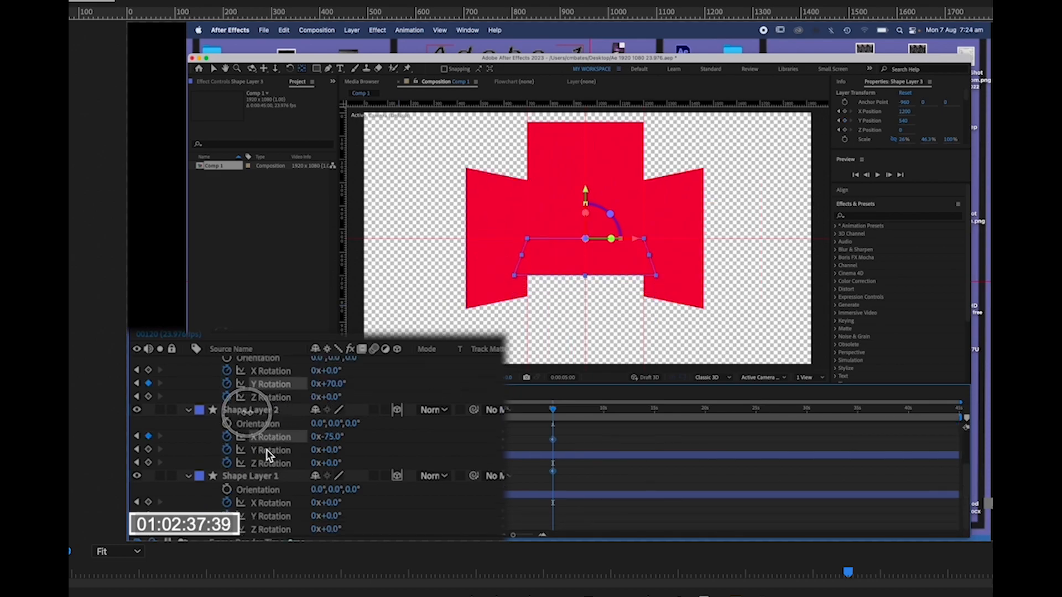
Set Shape Layer 2's X Rotation to -74° and scrub its Y Position.
{"action": "left_click", "coordinate": [257, 410]}
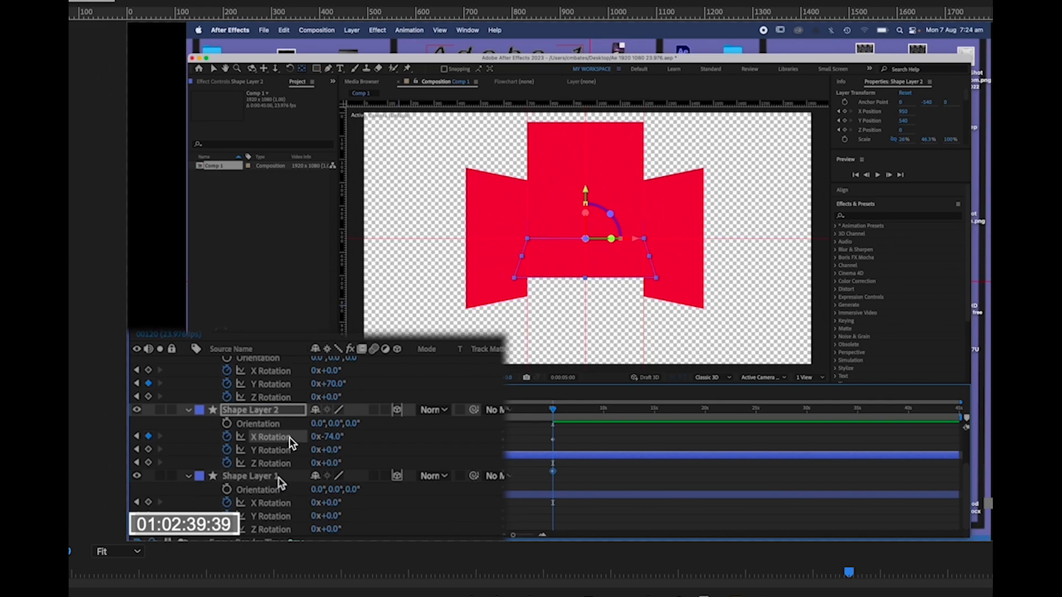
{"action": "left_click", "coordinate": [332, 437]}
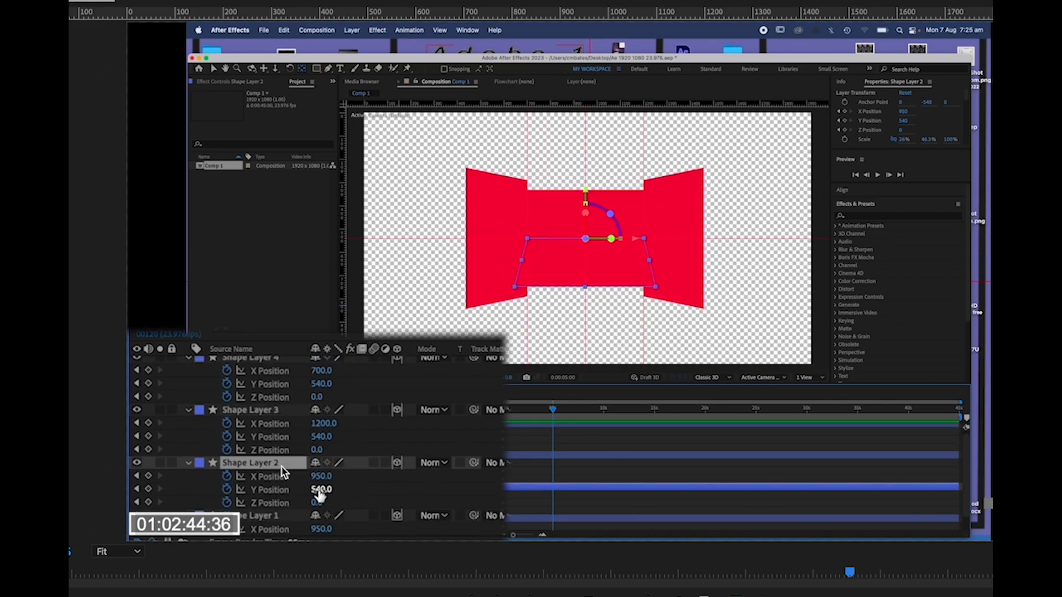
{"action": "left_click_drag", "start_coordinate": [319, 492], "coordinate": [488, 485]}
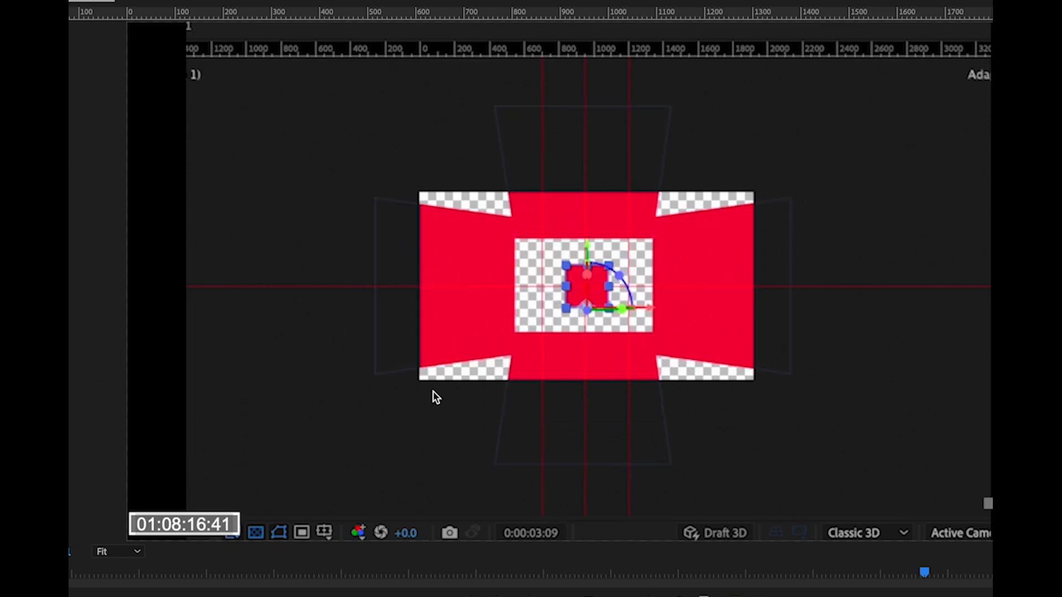
Play back the composition to preview the 3D folding animation.
{"action": "key", "text": "space"}
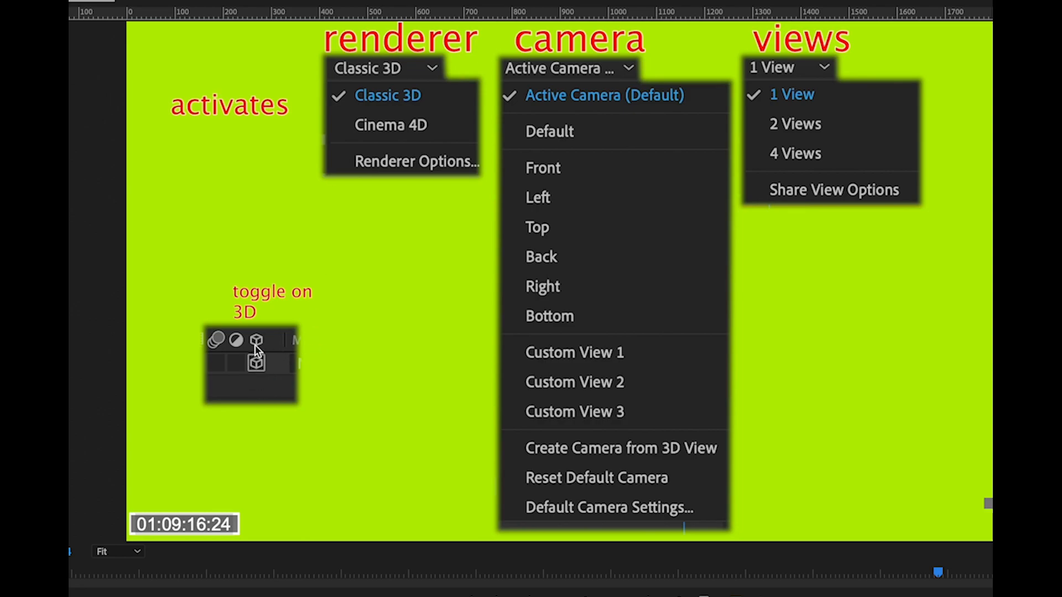
{"action": "left_click", "coordinate": [255, 363]}
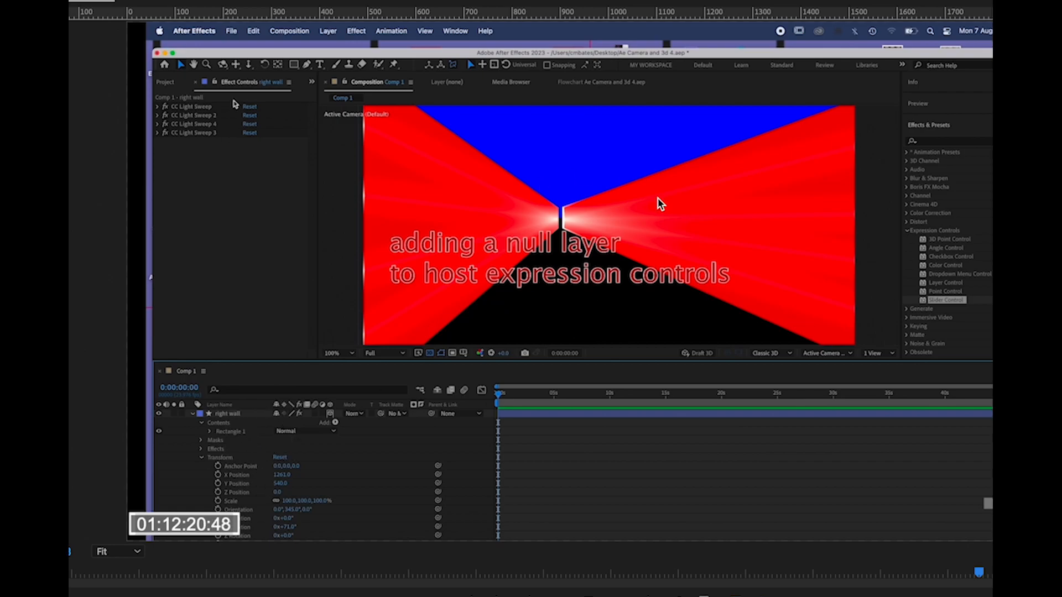
Add a new Null Object layer to the composition to host expression controls.
{"action": "left_click", "coordinate": [328, 32]}
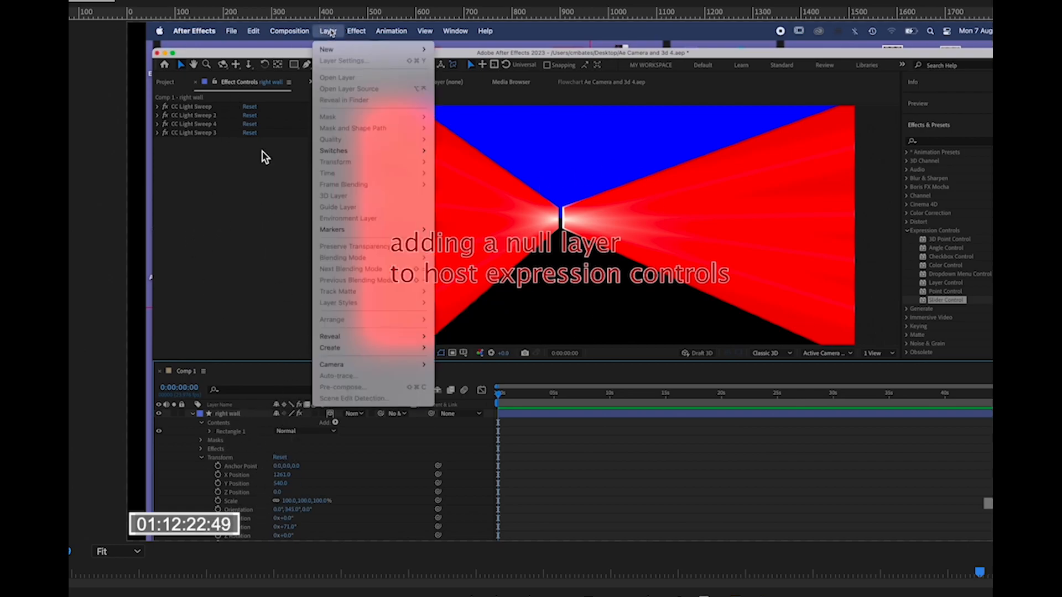
{"action": "mouse_move", "coordinate": [332, 51]}
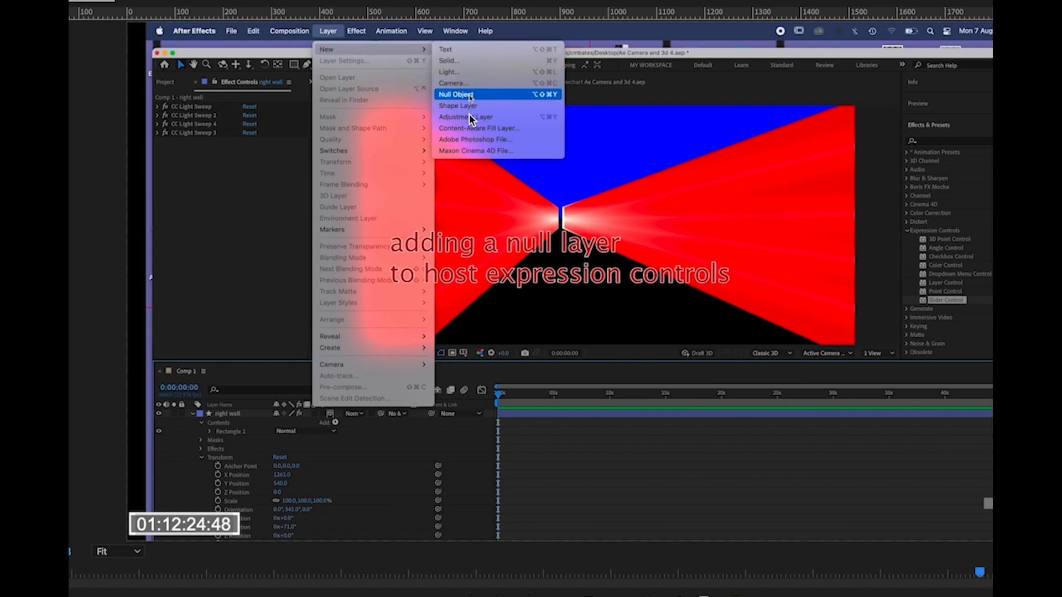
{"action": "left_click", "coordinate": [463, 95]}
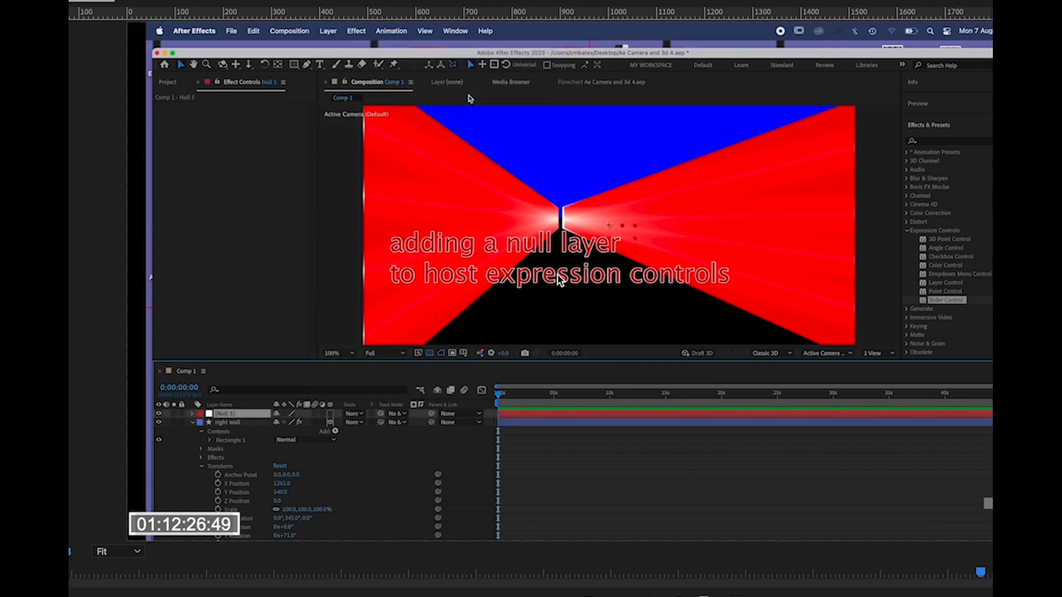
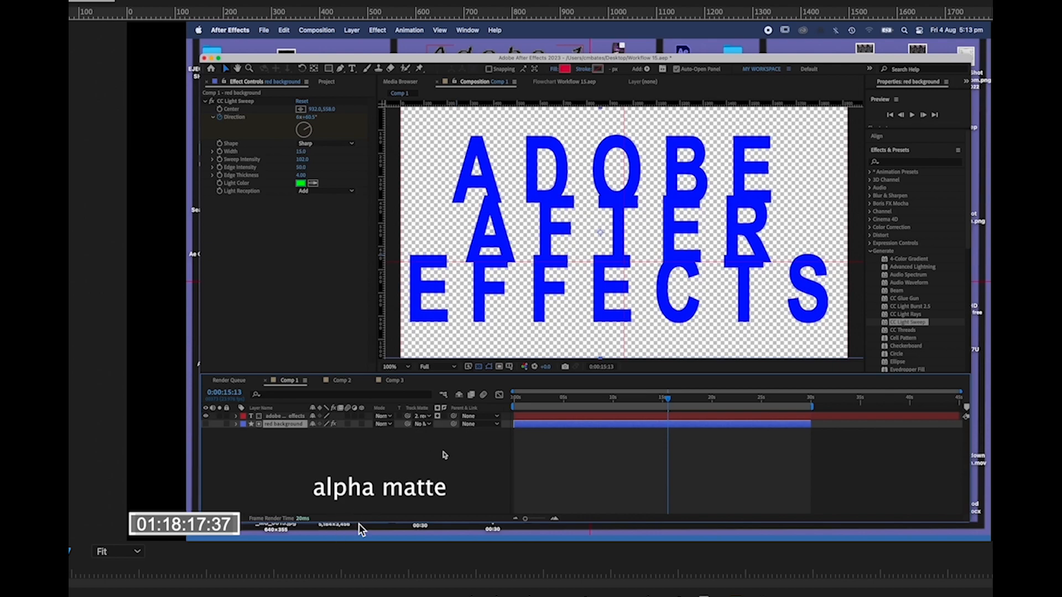
{"action": "left_click", "coordinate": [443, 416]}
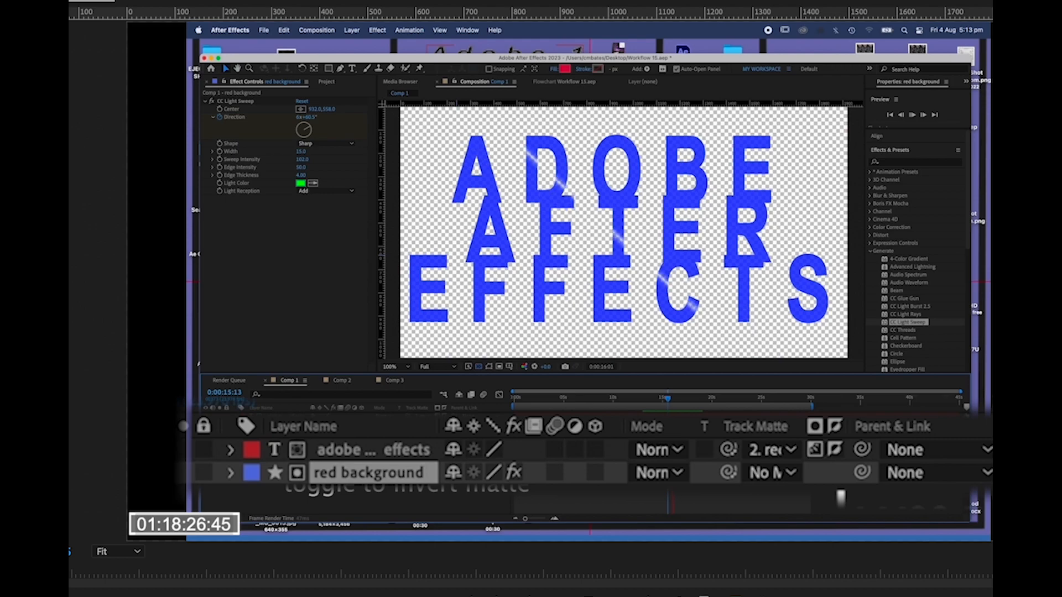
{"action": "left_click", "coordinate": [437, 416]}
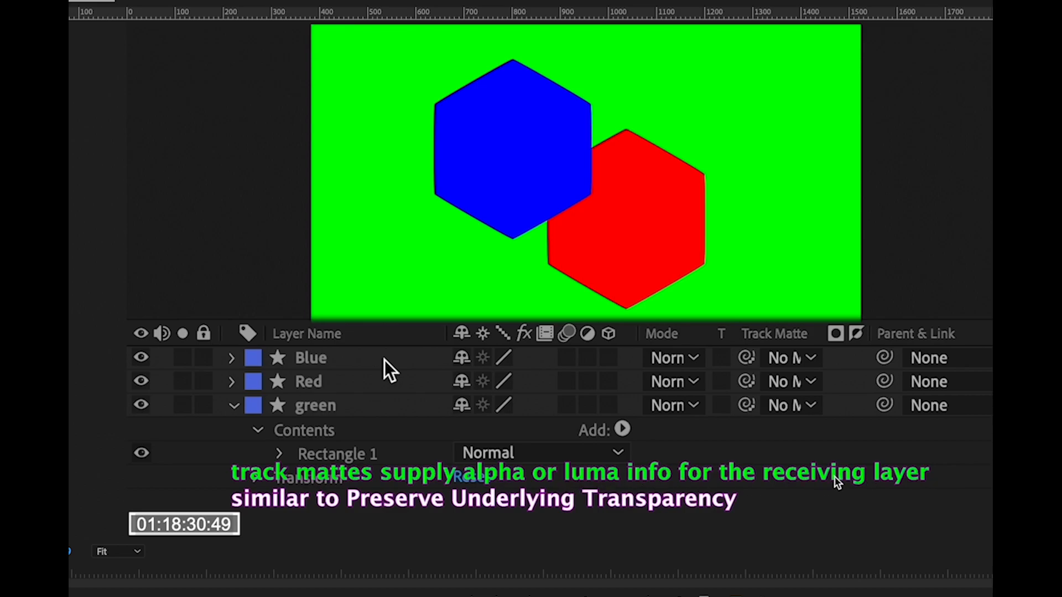
Collapse the green layer and set the Blue layer's track matte to the Red layer.
{"action": "left_click", "coordinate": [387, 381]}
{"action": "left_click", "coordinate": [389, 409]}
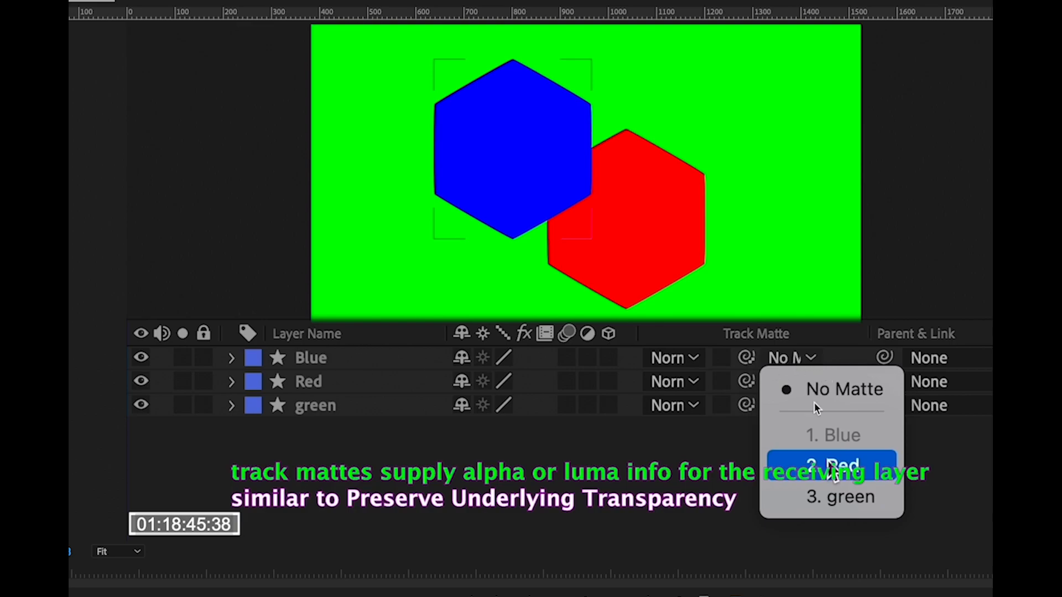
{"action": "left_click", "coordinate": [807, 466]}
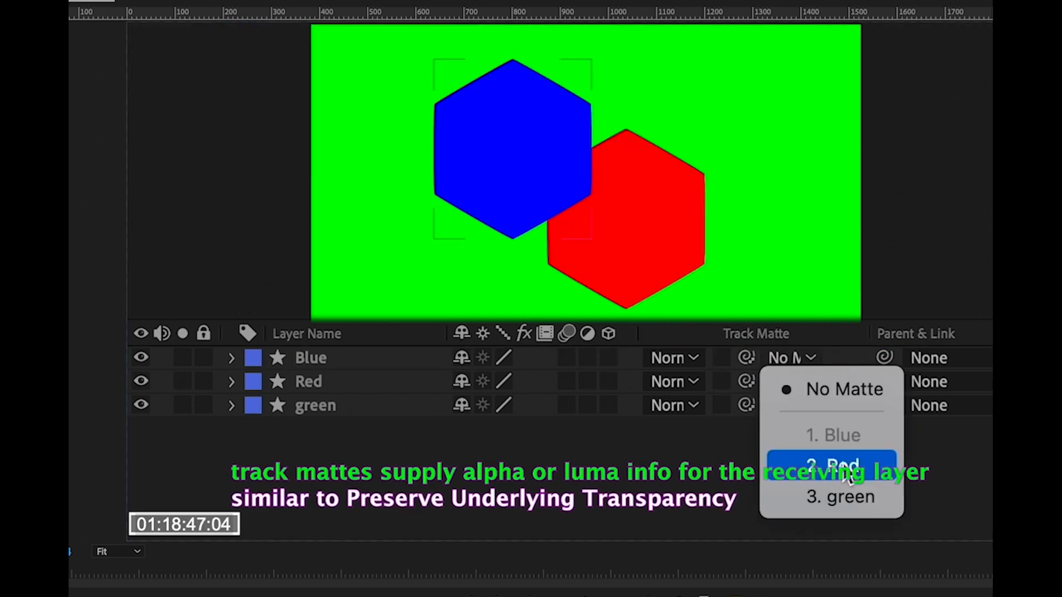
{"action": "left_click", "coordinate": [835, 467]}
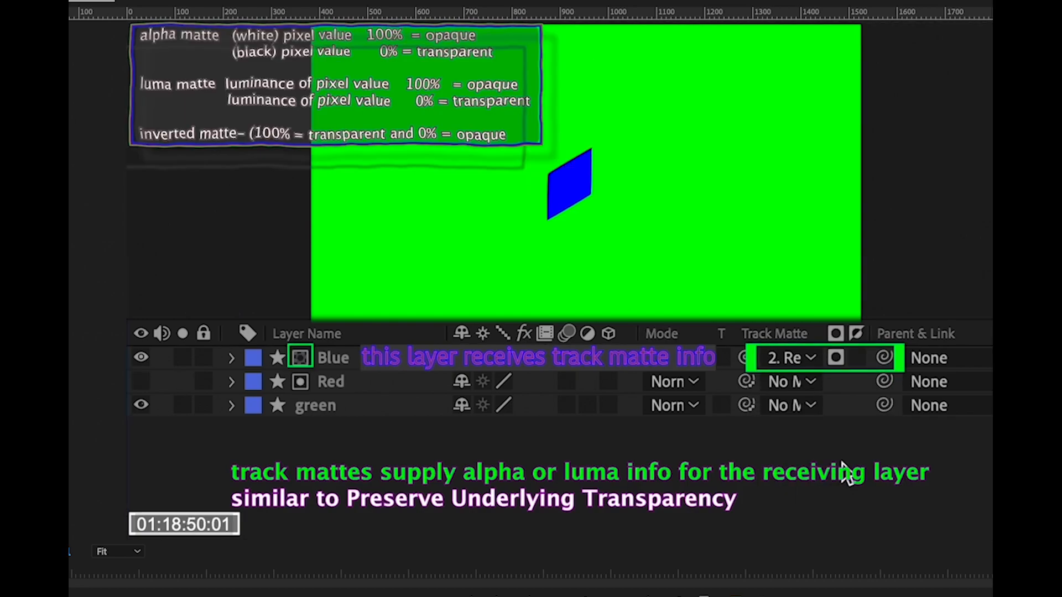
Toggle the invert and alpha/luma options on Blue's Red track matte.
{"action": "left_click", "coordinate": [856, 359]}
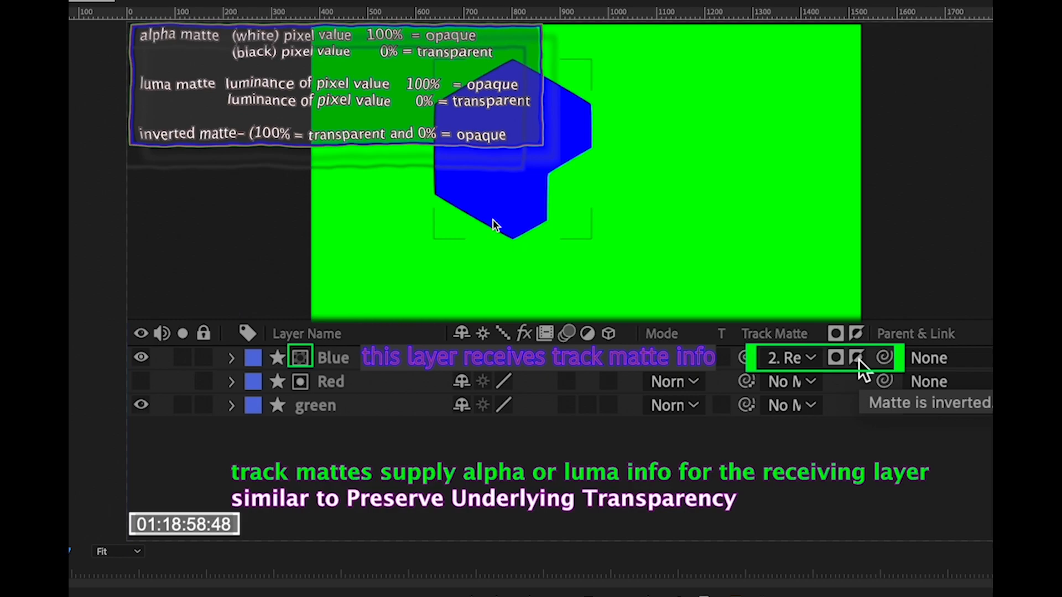
{"action": "left_click", "coordinate": [837, 358]}
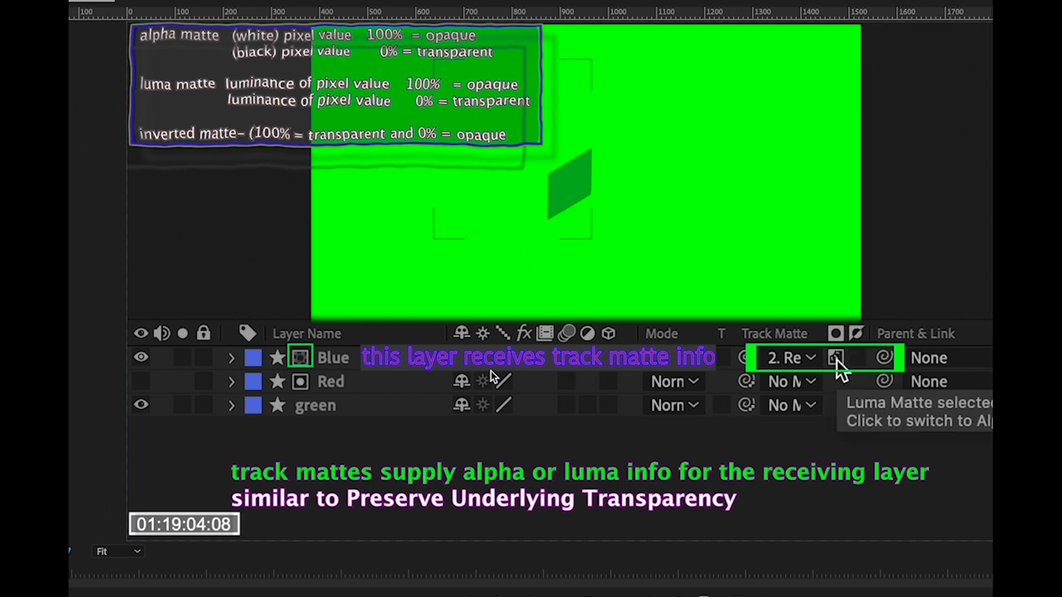
{"action": "left_click", "coordinate": [837, 360]}
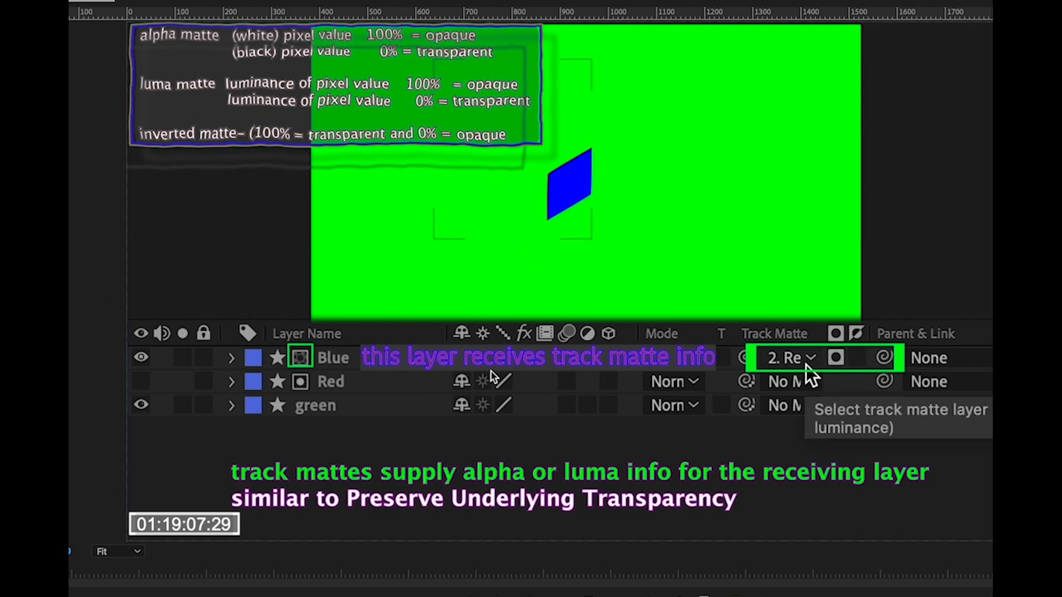
Remove Blue's track matte and make the Red layer visible again.
{"action": "left_click", "coordinate": [811, 358]}
{"action": "left_click", "coordinate": [811, 379]}
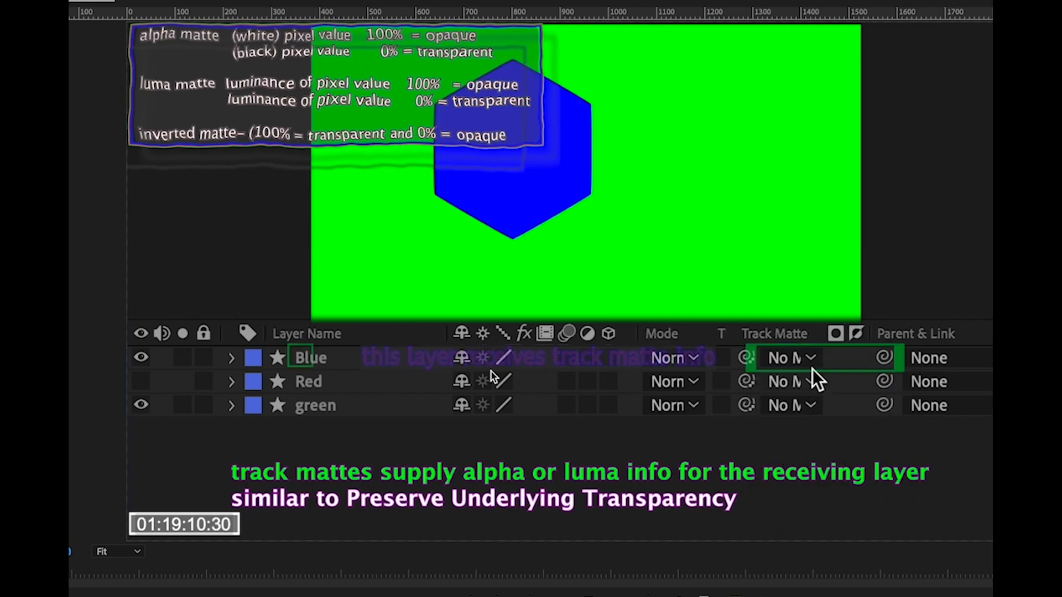
{"action": "left_click", "coordinate": [142, 381]}
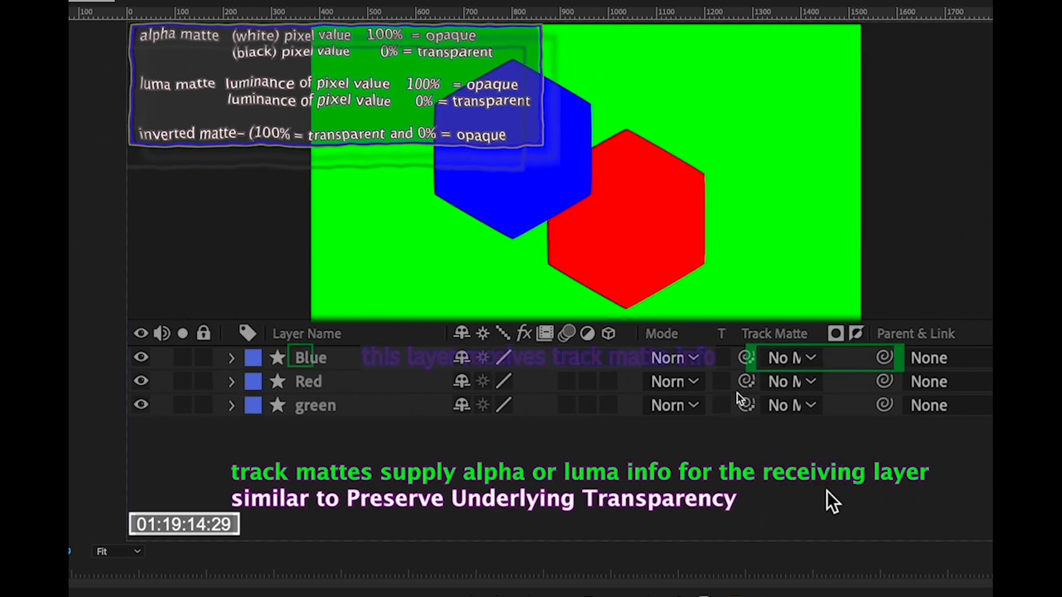
Set the Red layer's track matte to the Blue layer.
{"action": "left_click", "coordinate": [809, 383]}
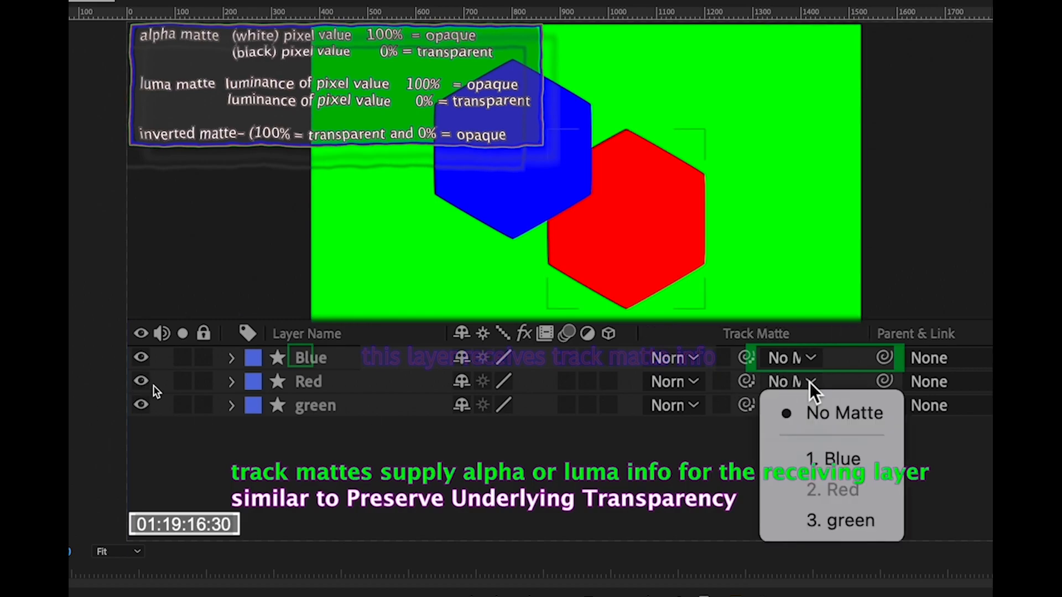
{"action": "left_click", "coordinate": [832, 459]}
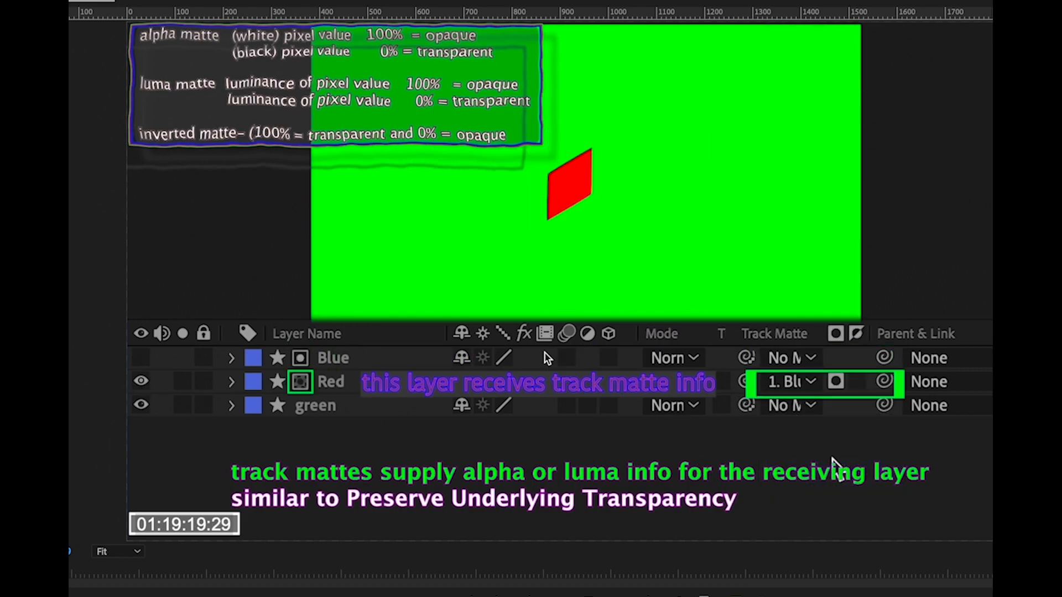
Toggle the invert and alpha/luma options on Red's Blue track matte and select the Red layer.
{"action": "left_click", "coordinate": [855, 383]}
{"action": "left_click", "coordinate": [836, 382]}
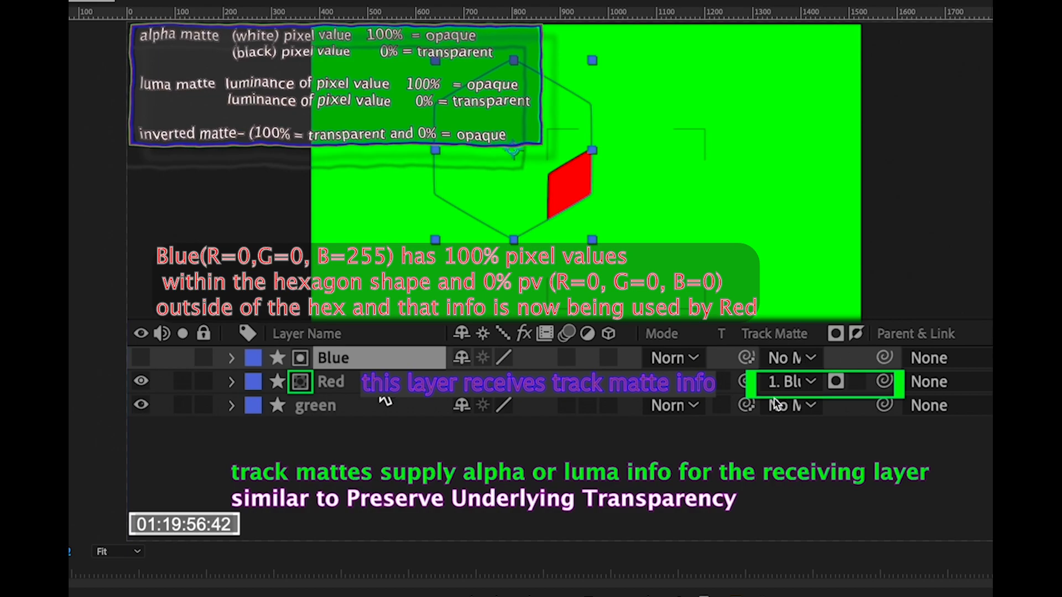
{"action": "left_click", "coordinate": [357, 382]}
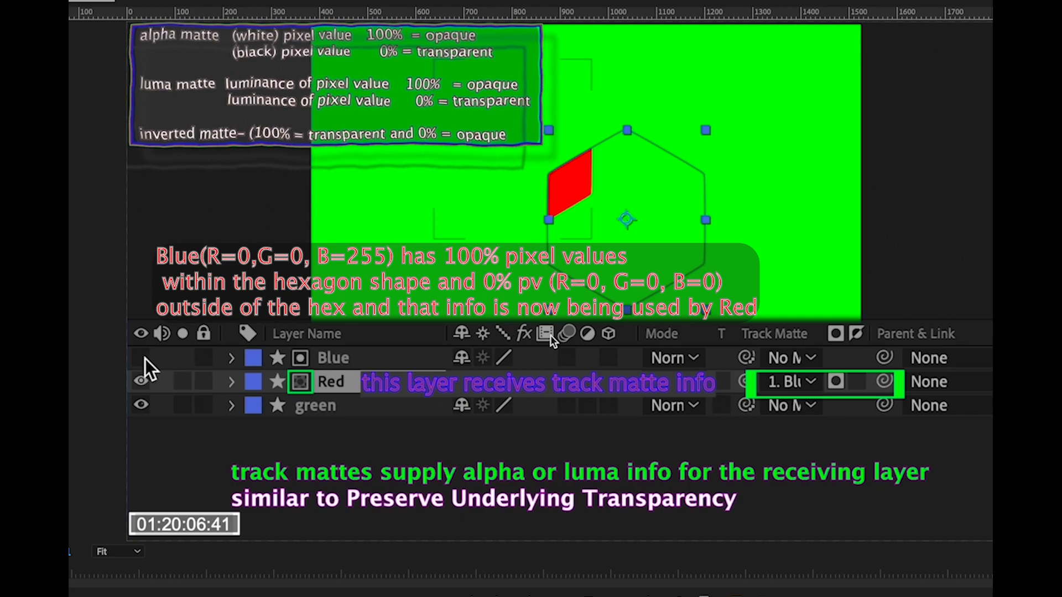
Remove Red's track matte and make the Blue layer visible again.
{"action": "left_click", "coordinate": [809, 382]}
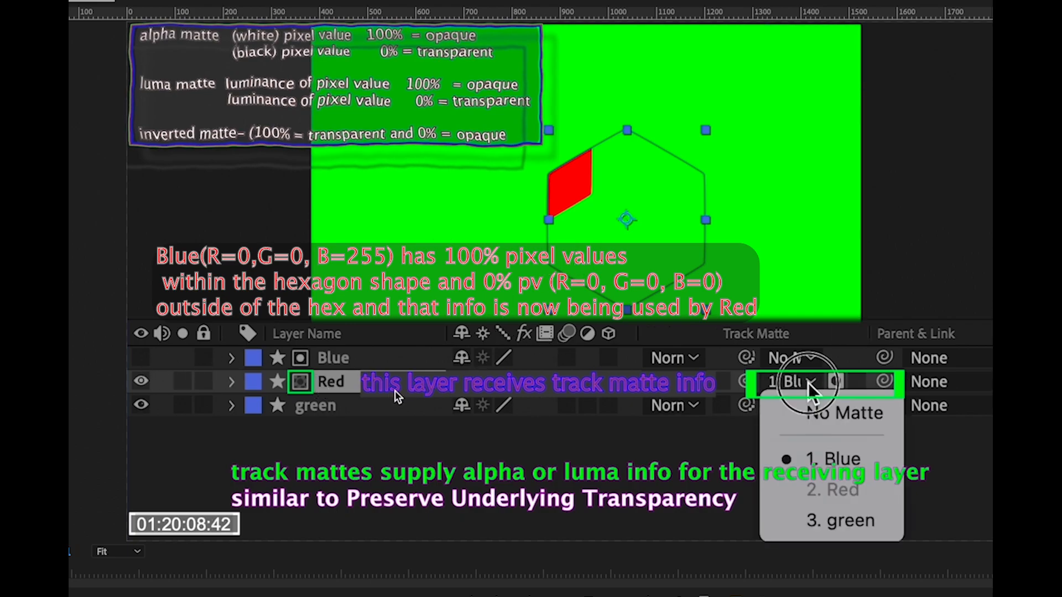
{"action": "left_click", "coordinate": [832, 412]}
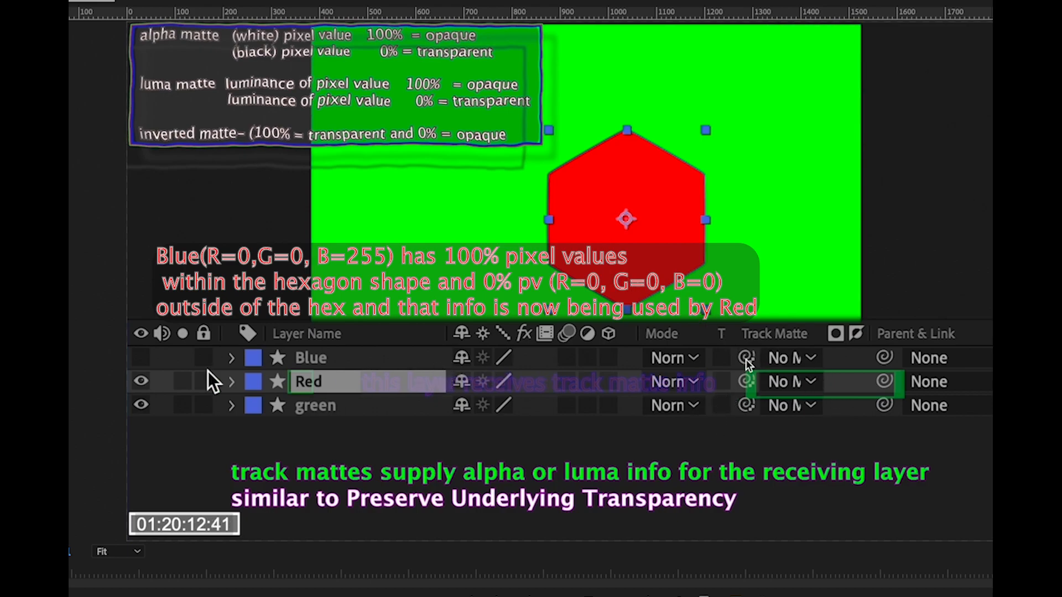
{"action": "left_click", "coordinate": [141, 359]}
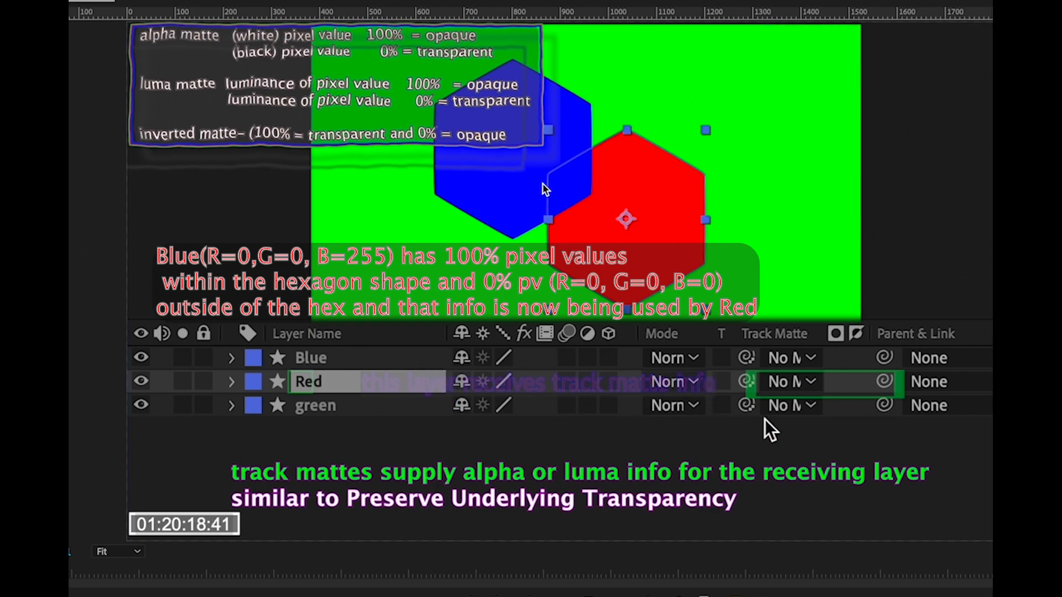
Set the Red layer's track matte to the green layer.
{"action": "left_click", "coordinate": [811, 383]}
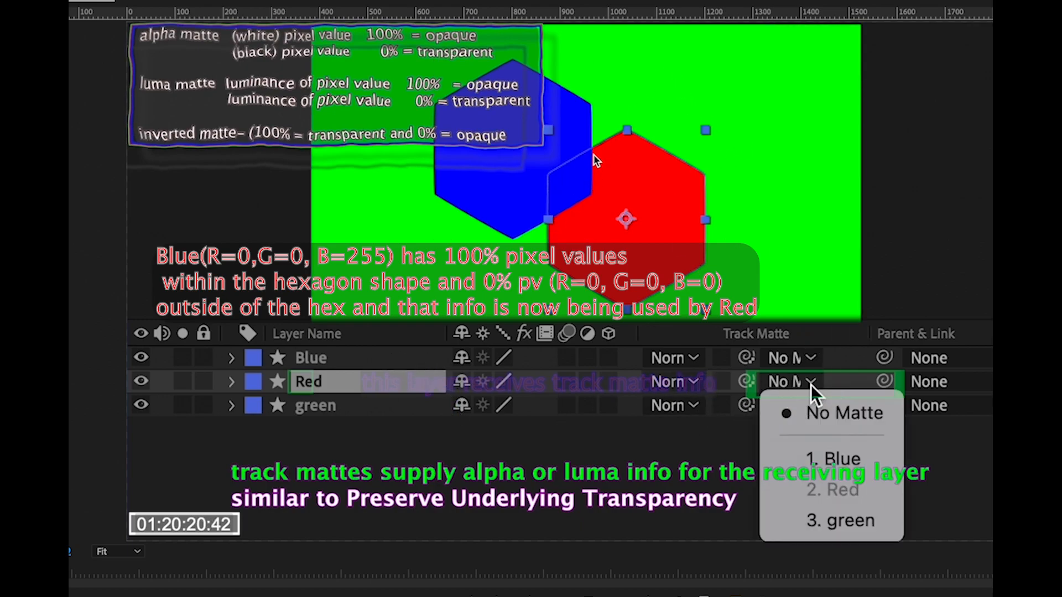
{"action": "left_click", "coordinate": [846, 521]}
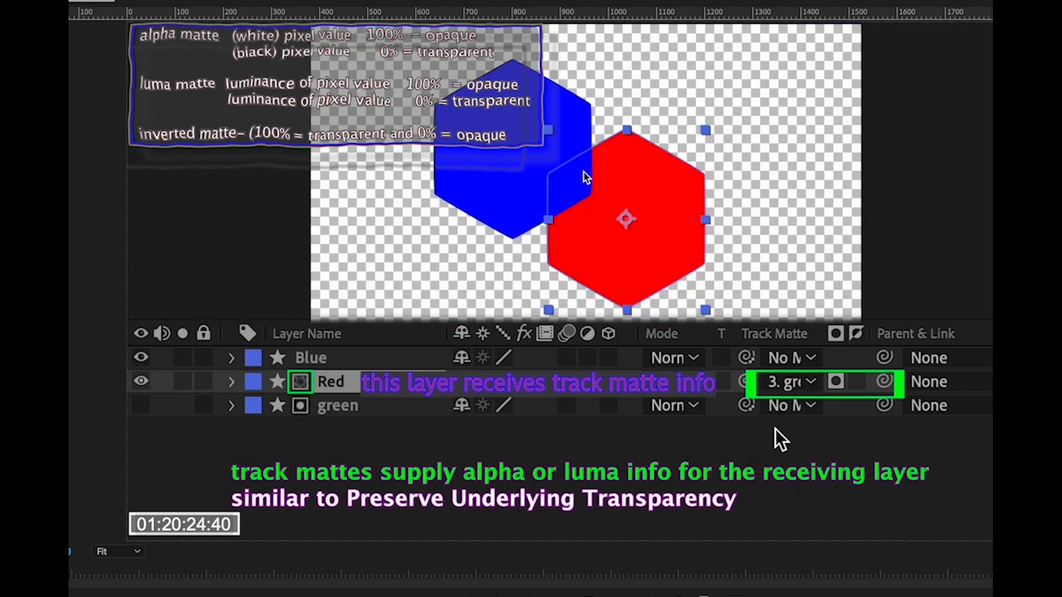
Toggle the invert and luma options on Red's green track matte.
{"action": "left_click", "coordinate": [857, 383]}
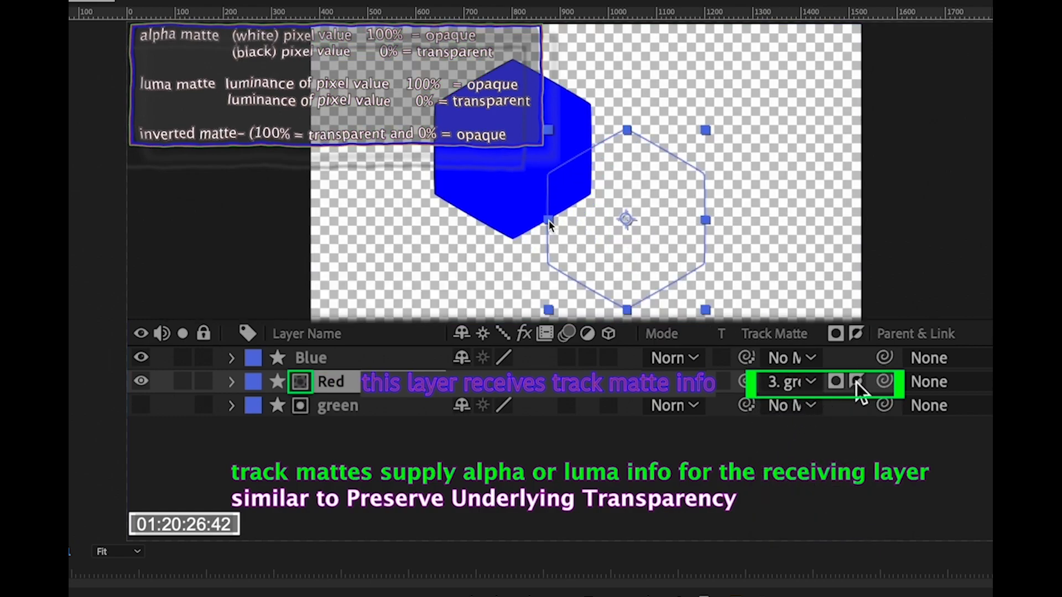
{"action": "left_click", "coordinate": [858, 382]}
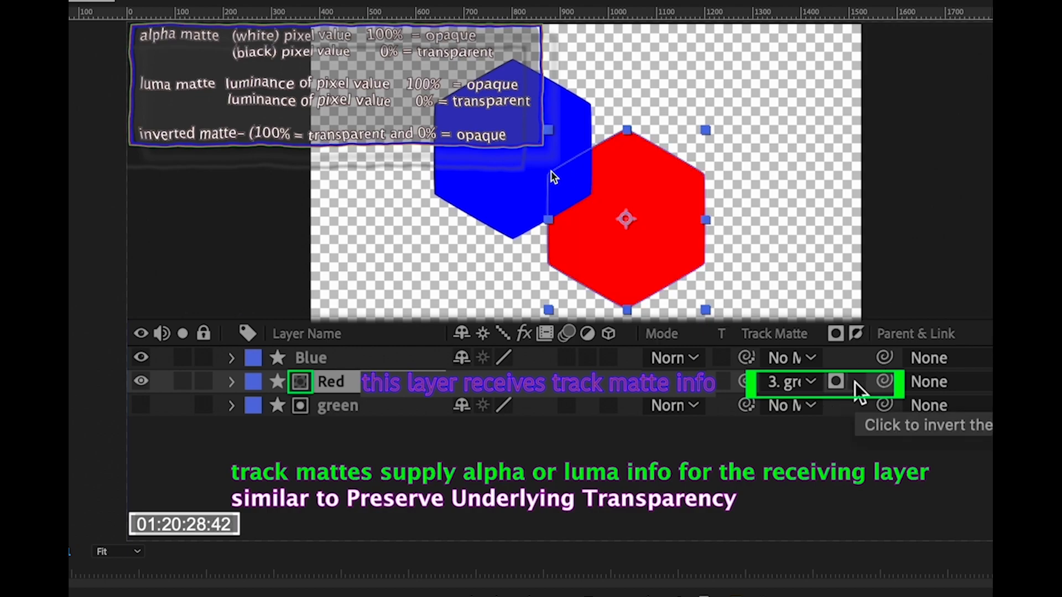
{"action": "left_click", "coordinate": [837, 382]}
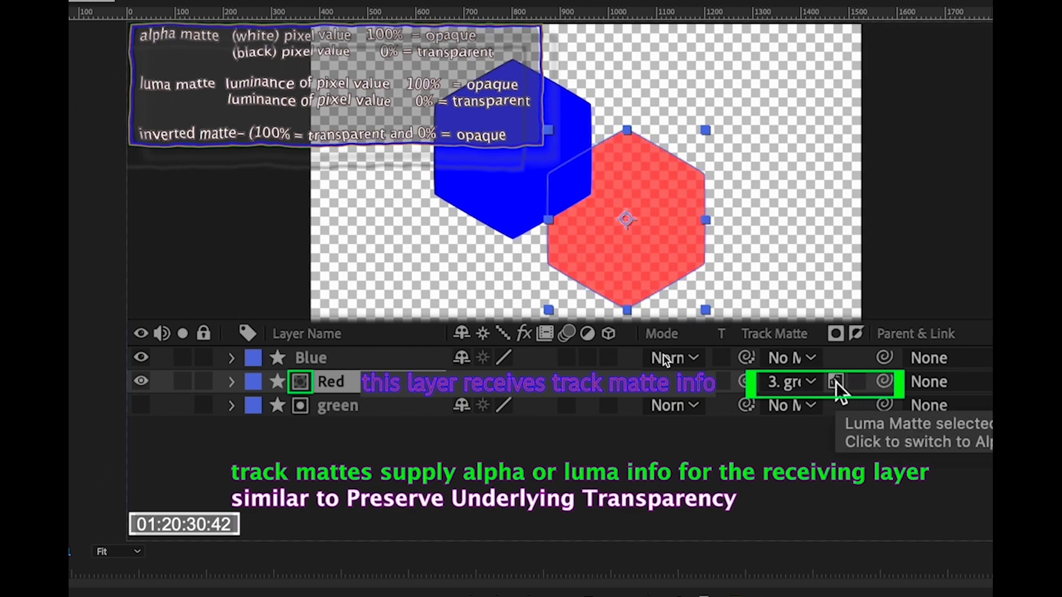
{"action": "left_click", "coordinate": [857, 383]}
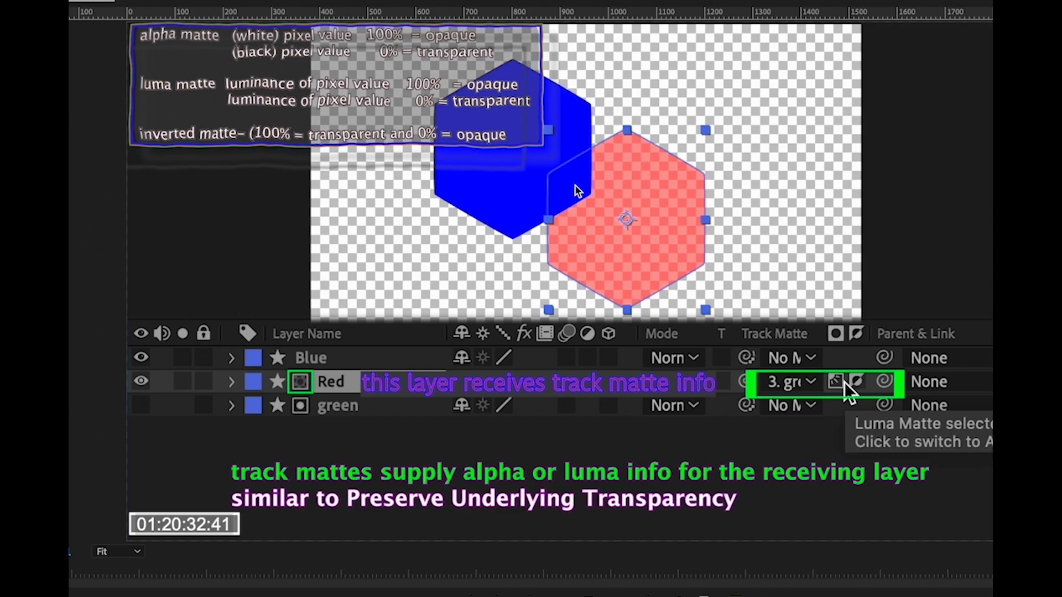
Switch Red's track matte to the Blue layer and make the green layer visible.
{"action": "left_click", "coordinate": [810, 383]}
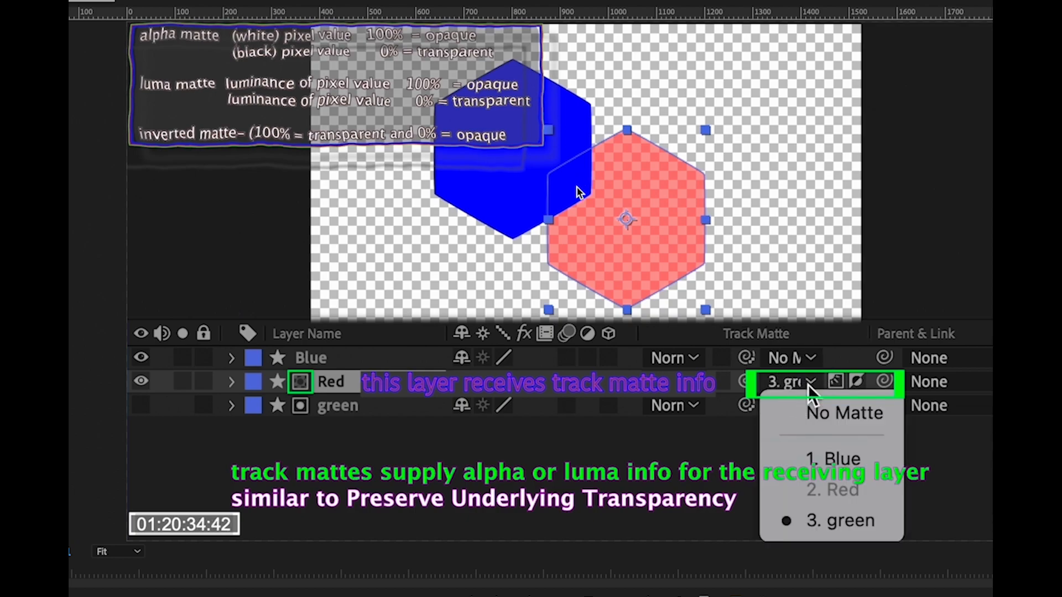
{"action": "left_click", "coordinate": [822, 451]}
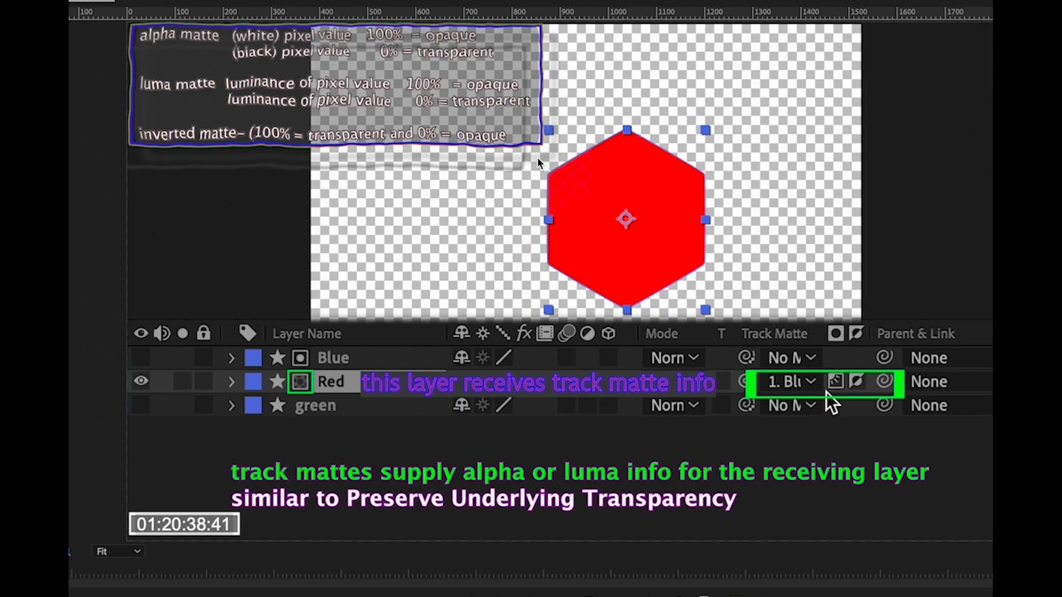
{"action": "left_click", "coordinate": [140, 406]}
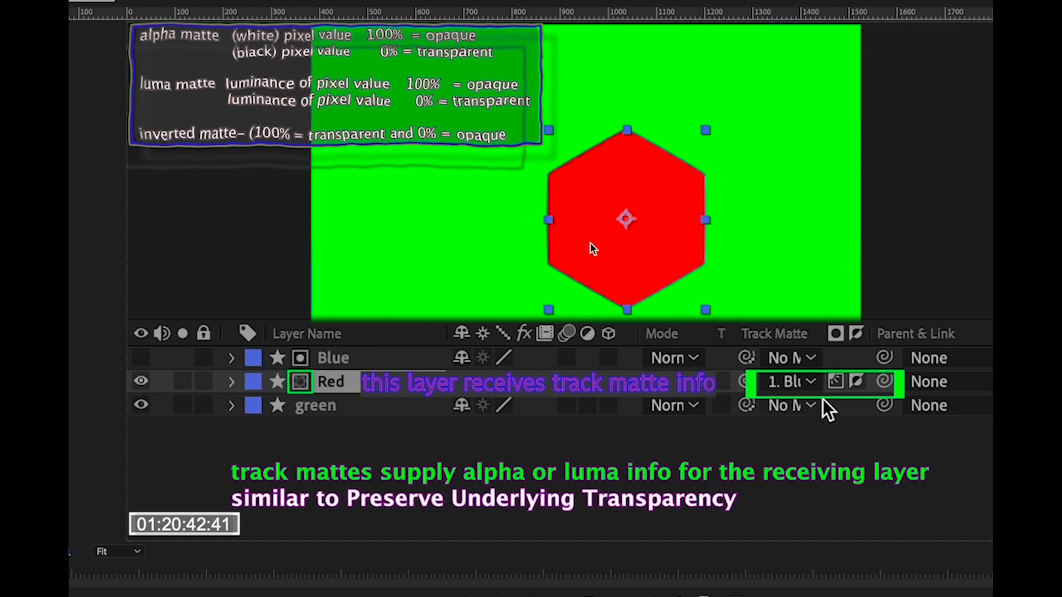
Toggle the invert and alpha/luma options on Red's Blue track matte.
{"action": "left_click", "coordinate": [856, 382]}
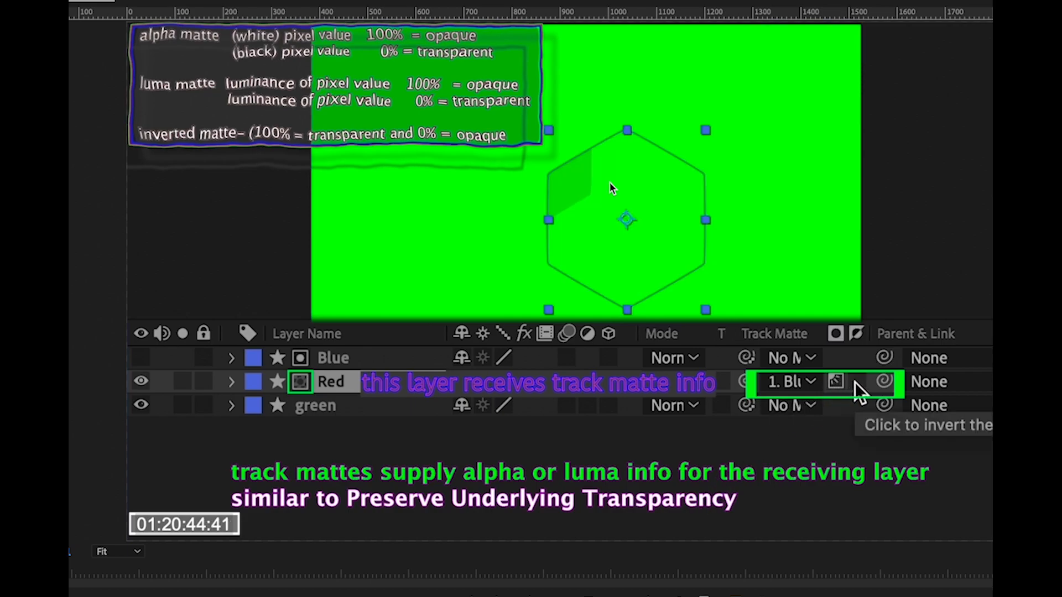
{"action": "left_click", "coordinate": [835, 382]}
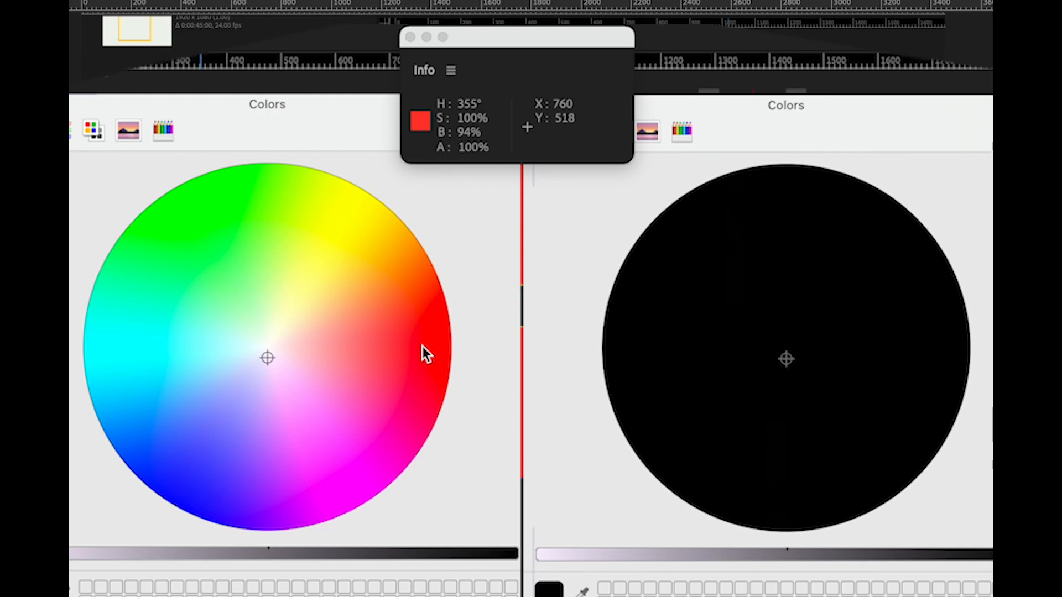
Sample a red hue on the color wheel to read its colour values.
{"action": "left_click_drag", "start_coordinate": [423, 346], "coordinate": [423, 335]}
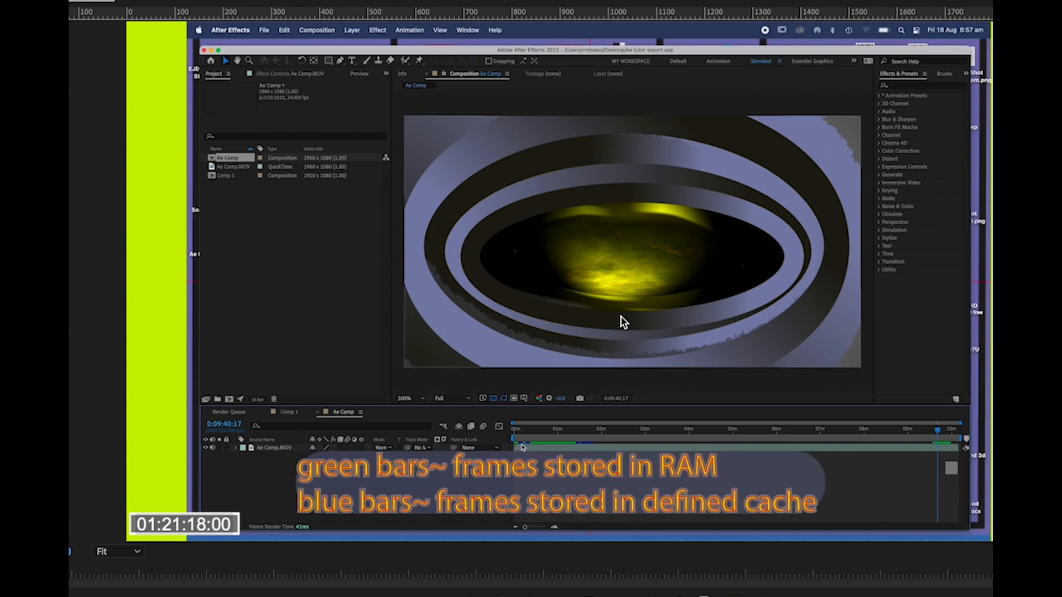
Scrub the Ae Comp timeline back to its first frame to inspect the cached frames.
{"action": "left_click_drag", "start_coordinate": [939, 432], "coordinate": [546, 460]}
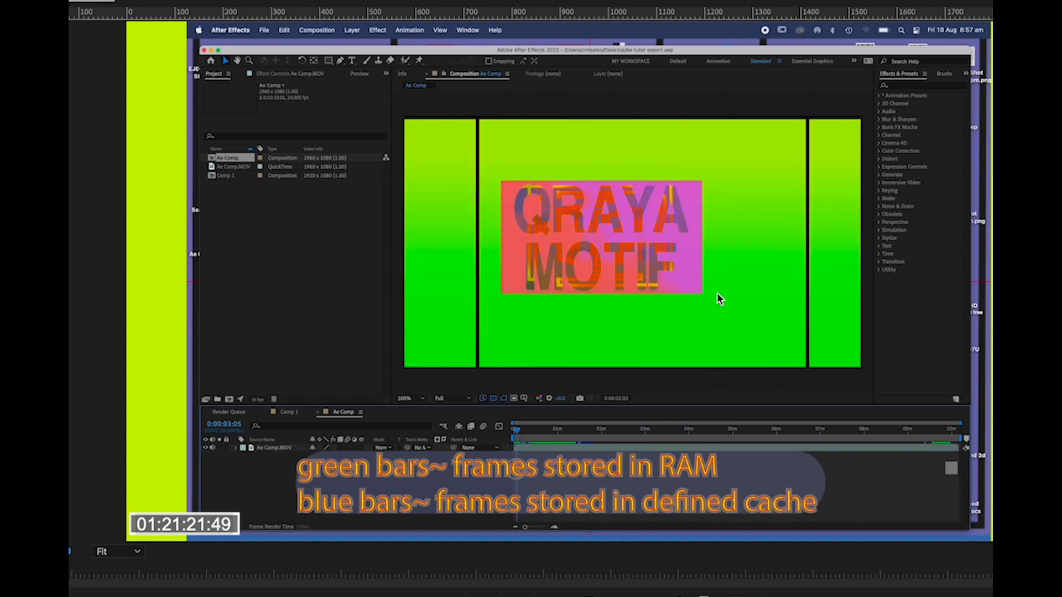
{"action": "key", "text": "Home"}
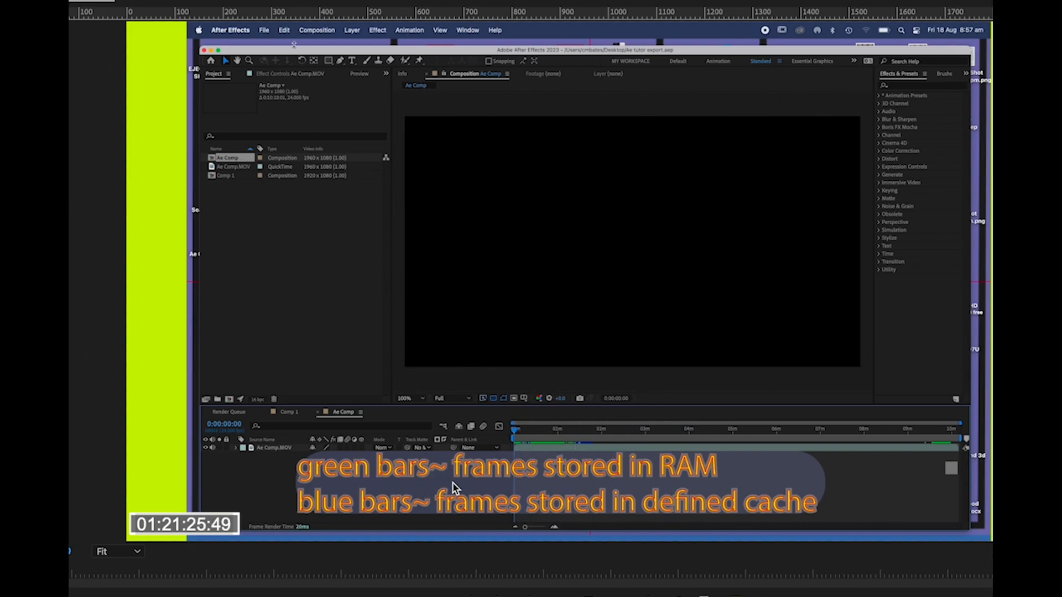
{"action": "left_click", "coordinate": [284, 30]}
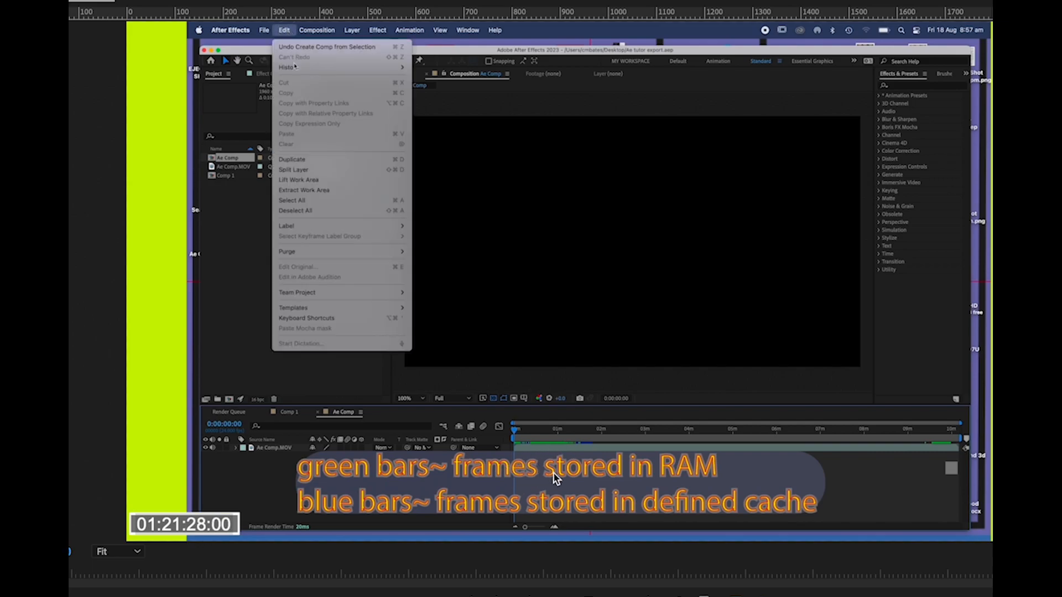